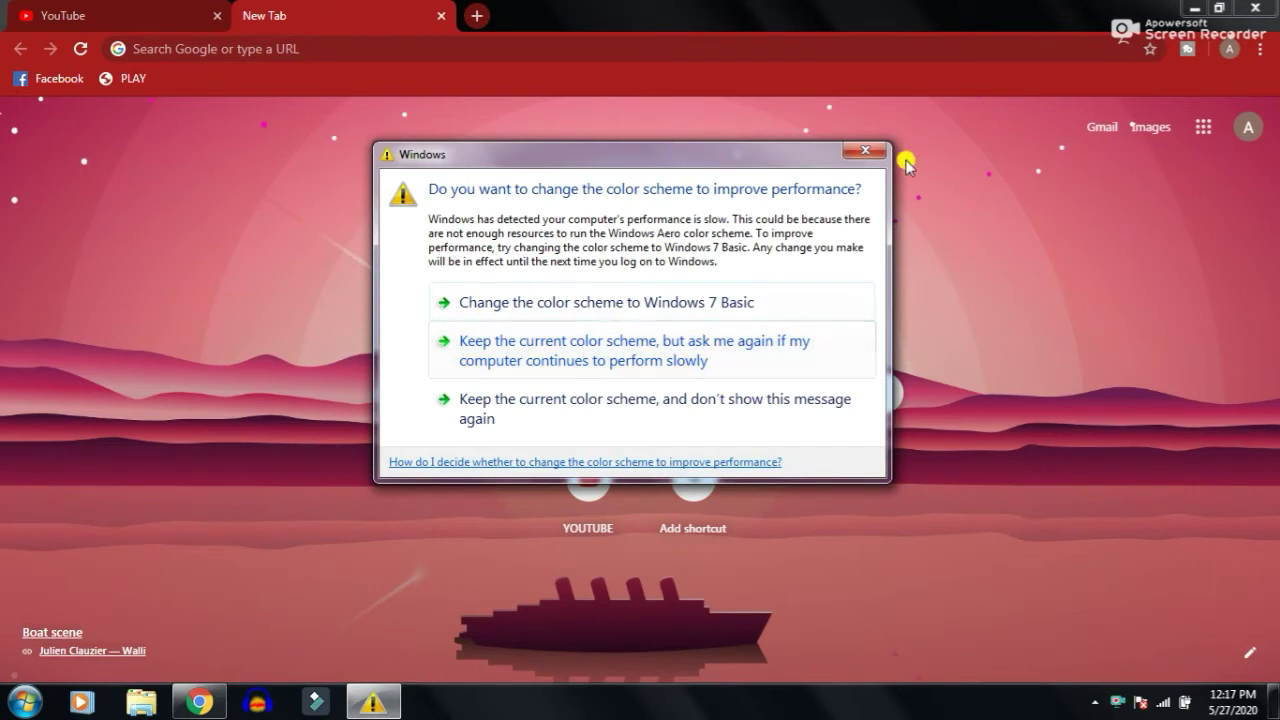
Dismiss the Windows color scheme prompt, then search Google for "Extensions" and open the Chrome Web Store extensions page
{"action": "left_click", "coordinate": [866, 150]}
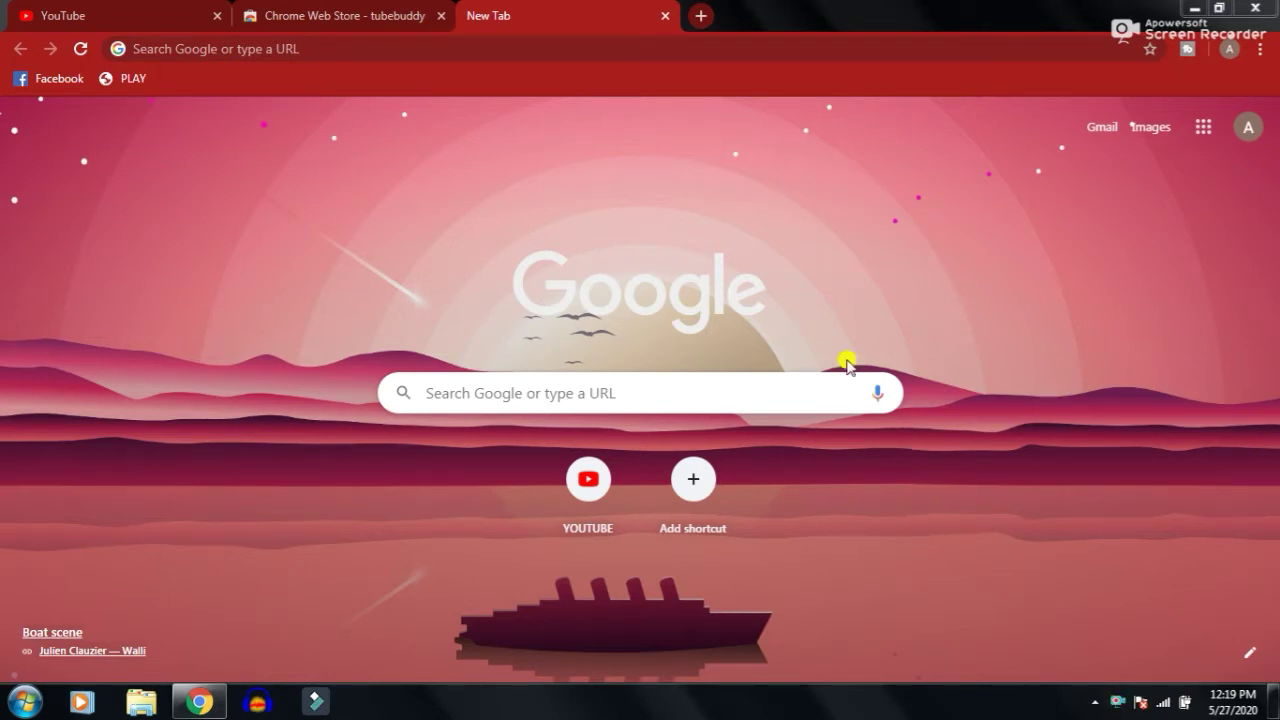
{"action": "type", "text": "Extensions"}
{"action": "key", "text": "Return"}
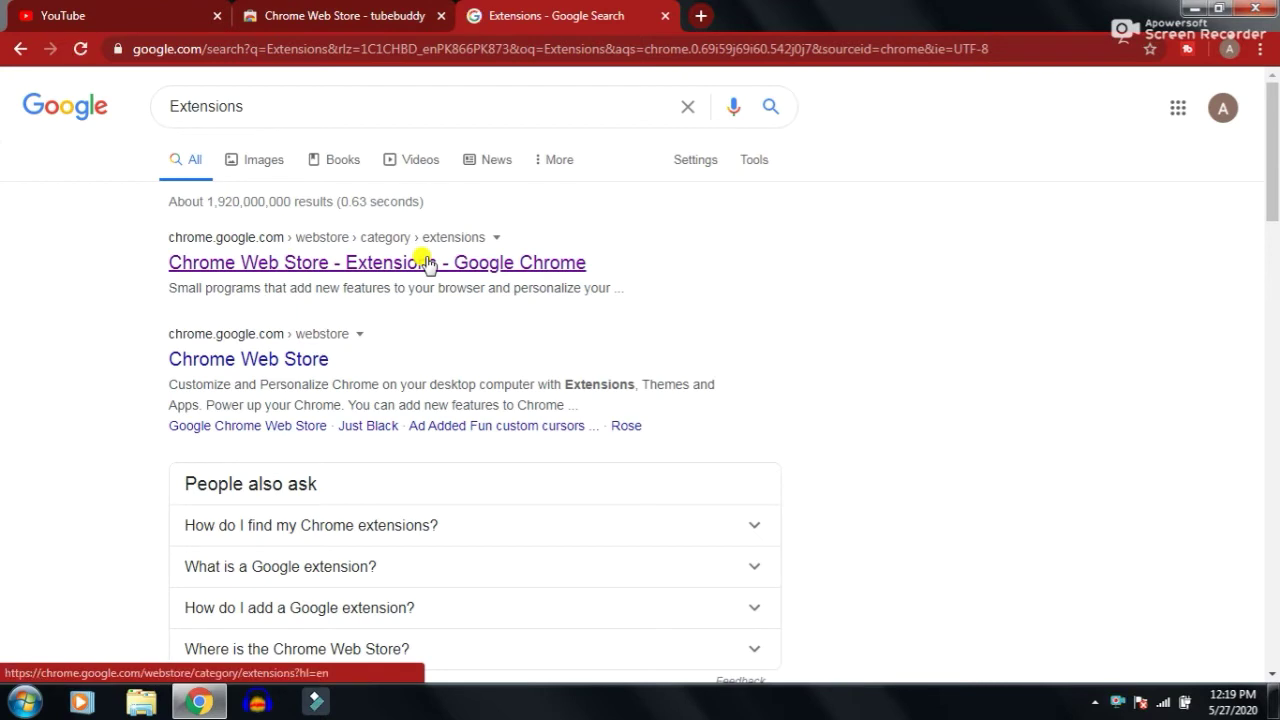
{"action": "left_click", "coordinate": [485, 262]}
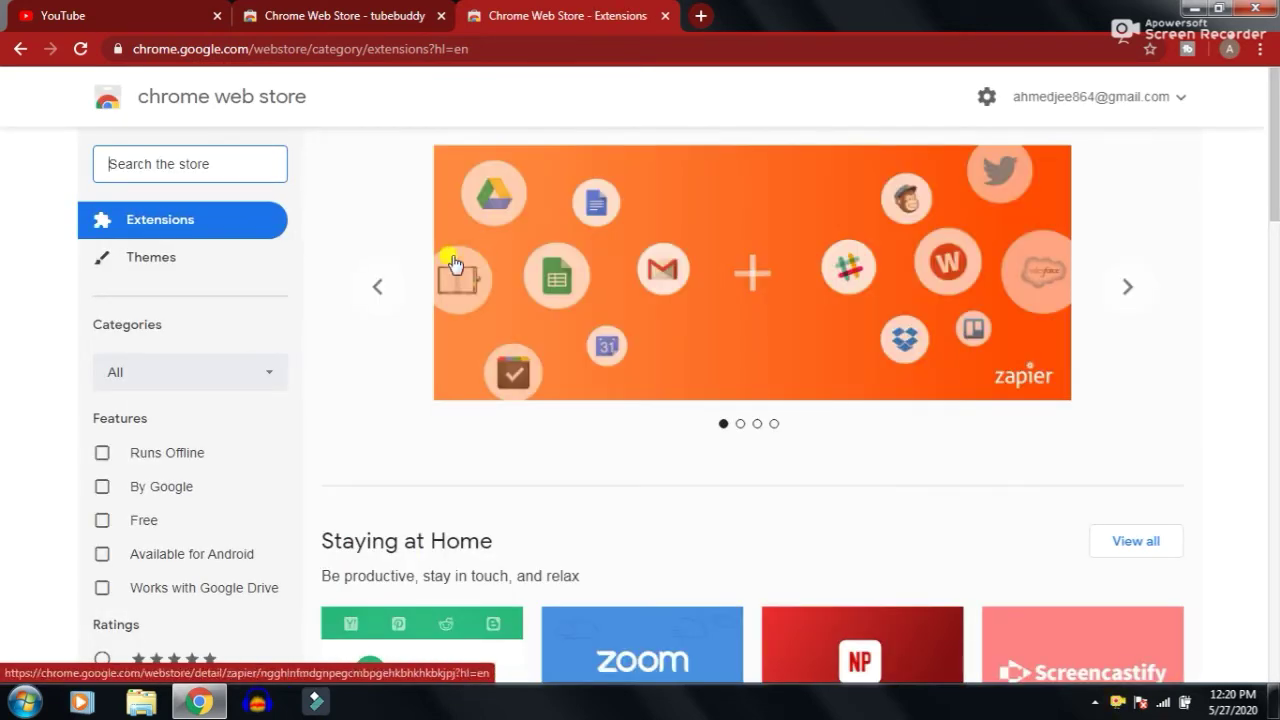
{"action": "left_click", "coordinate": [237, 166]}
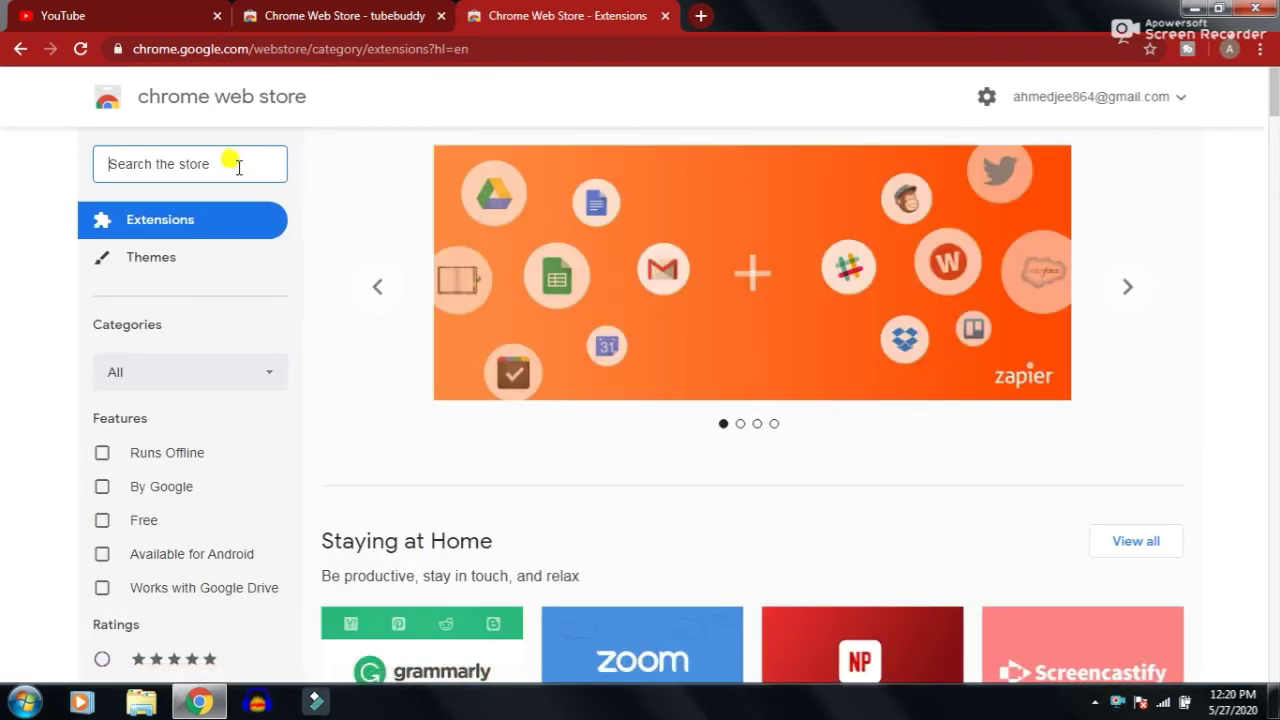
{"action": "type", "text": "tibe"}
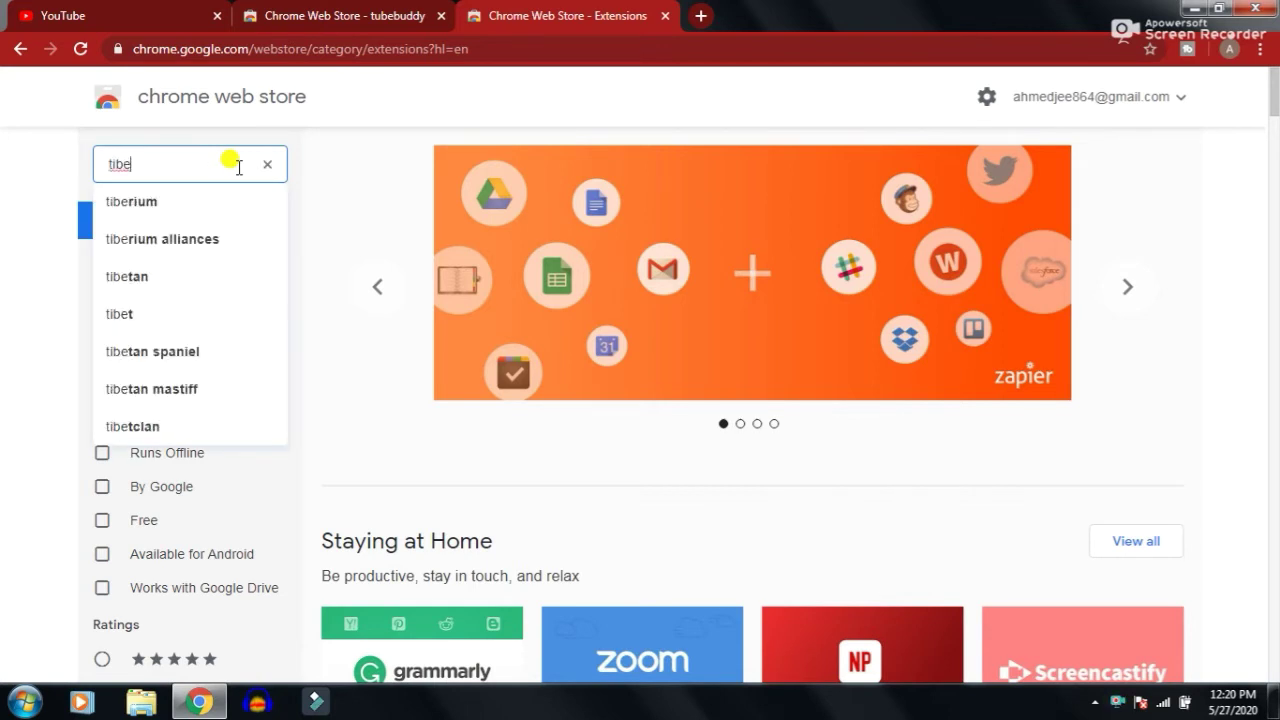
{"action": "key", "text": "Return"}
{"action": "key", "text": "BackSpace"}
{"action": "key", "text": "BackSpace"}
{"action": "key", "text": "BackSpace"}
{"action": "key", "text": "BackSpace"}
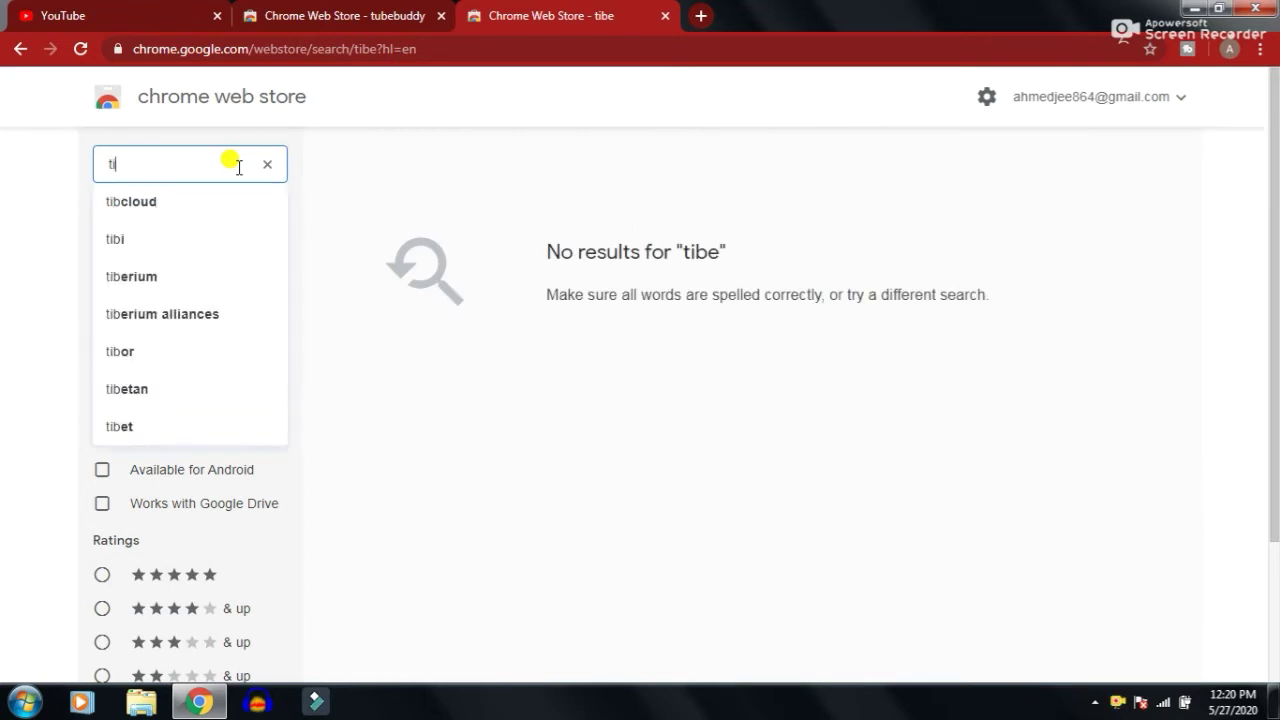
Search the Chrome Web Store for "tubebuddy"
{"action": "type", "text": "tube"}
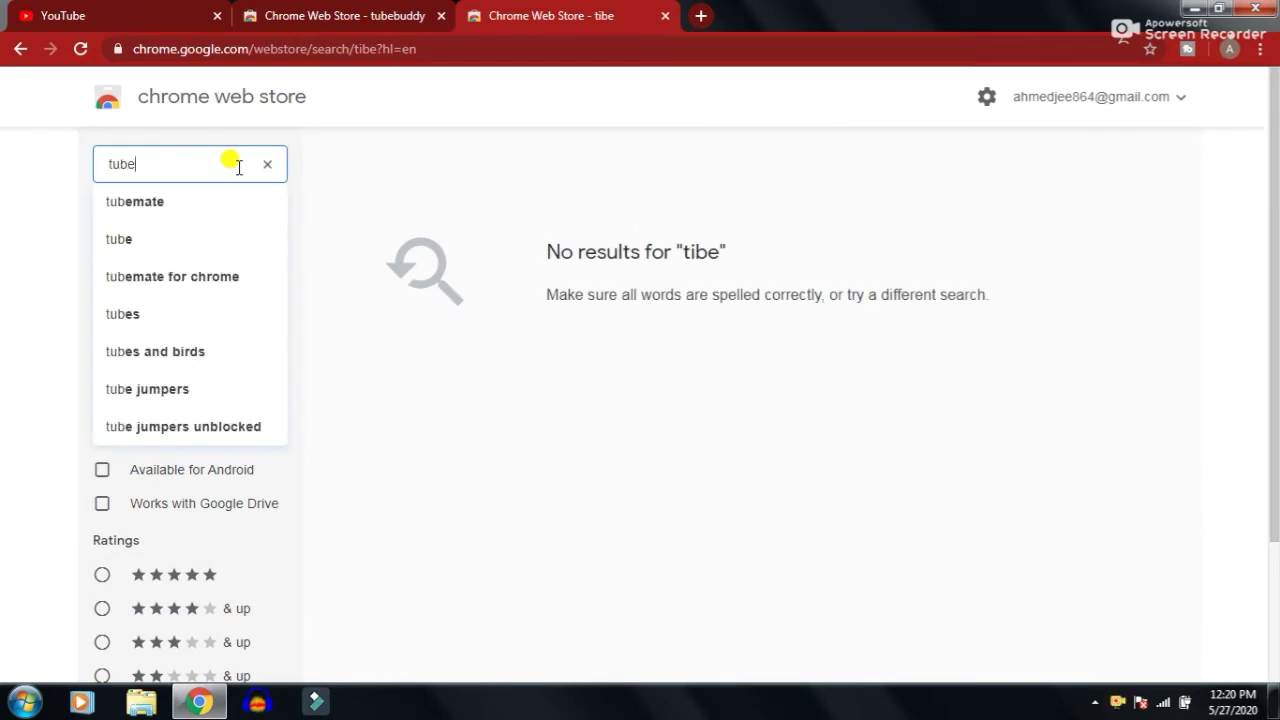
{"action": "type", "text": " b"}
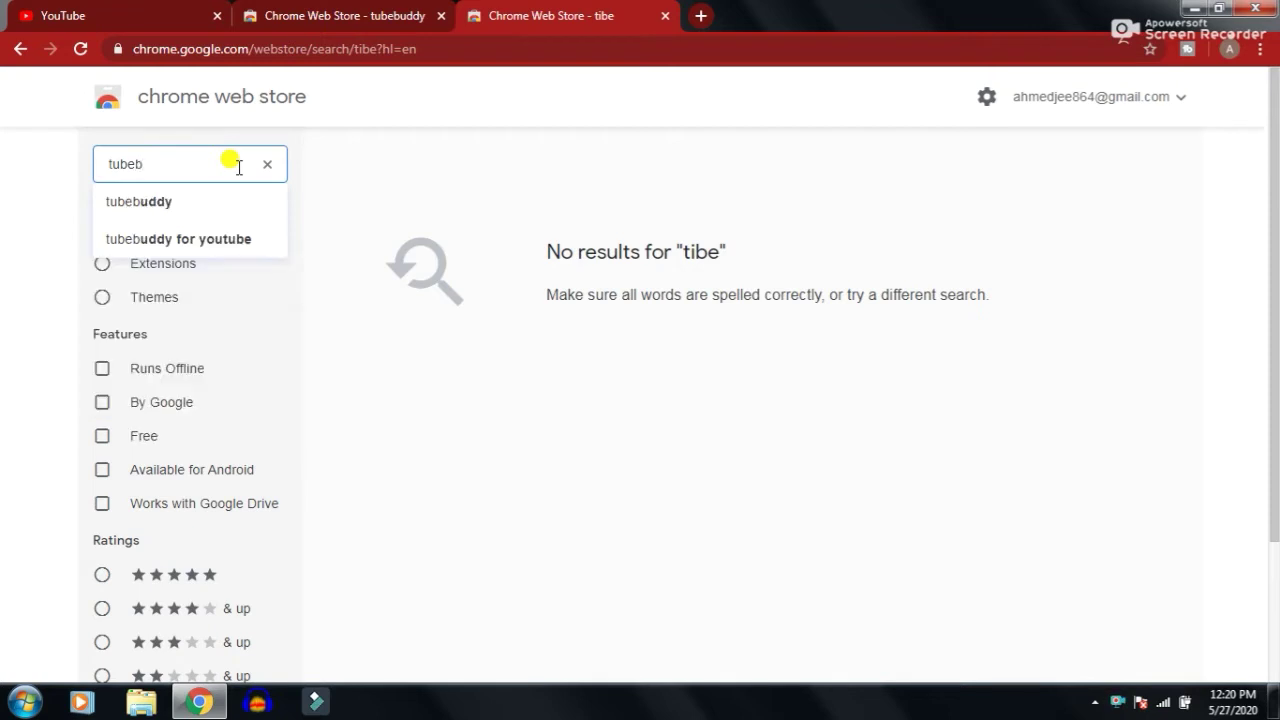
{"action": "left_click", "coordinate": [163, 212]}
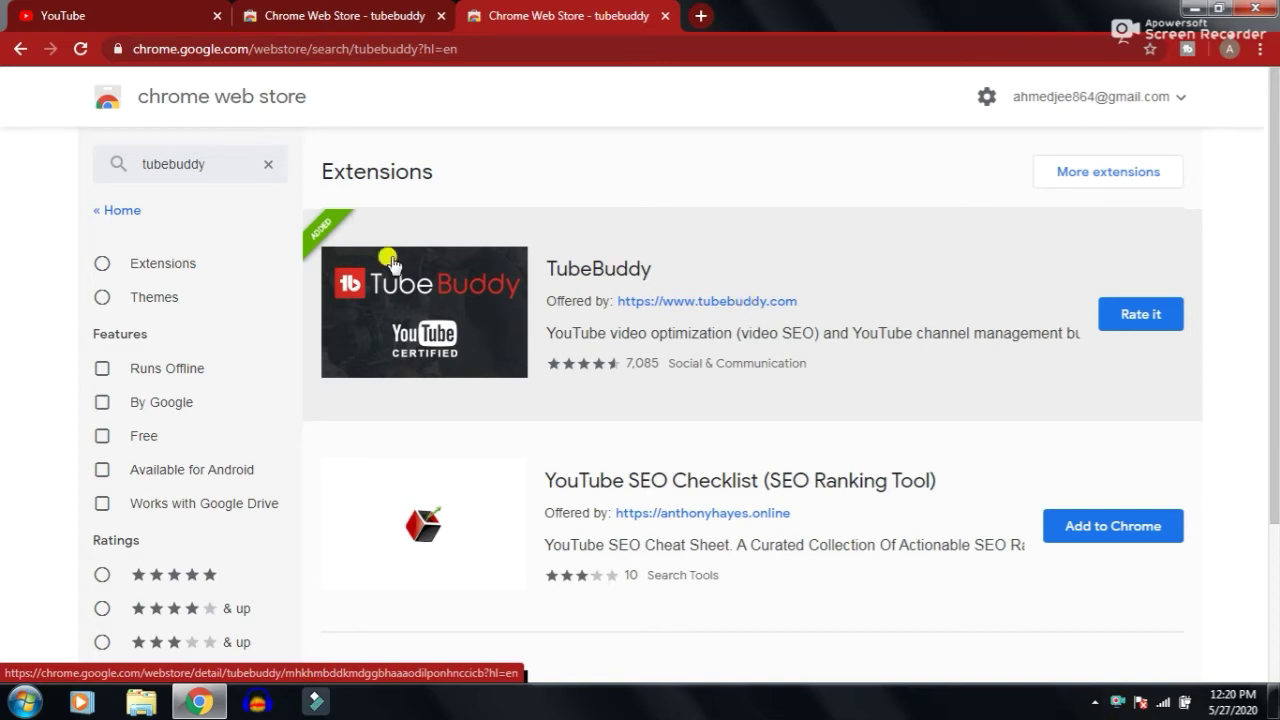
Switch to the open YouTube page and search for "how to make monye inline"
{"action": "left_click", "coordinate": [192, 12]}
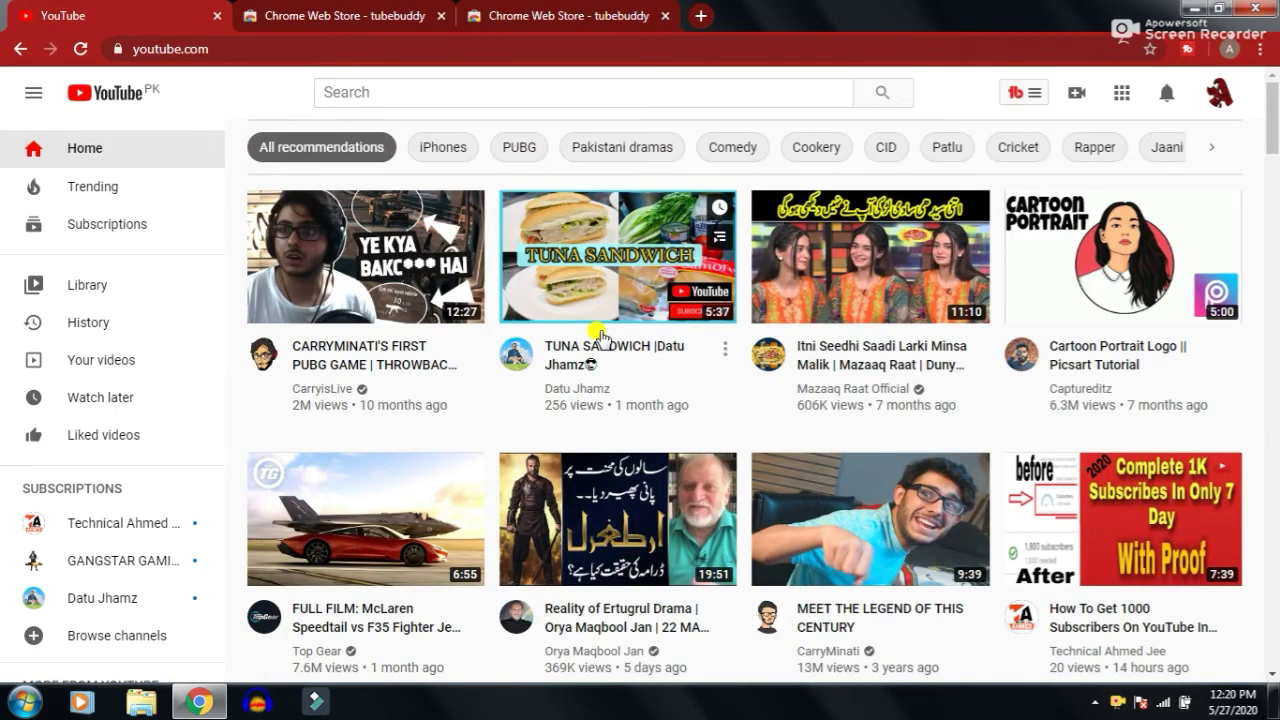
{"action": "left_click", "coordinate": [653, 95]}
{"action": "type", "text": "h"}
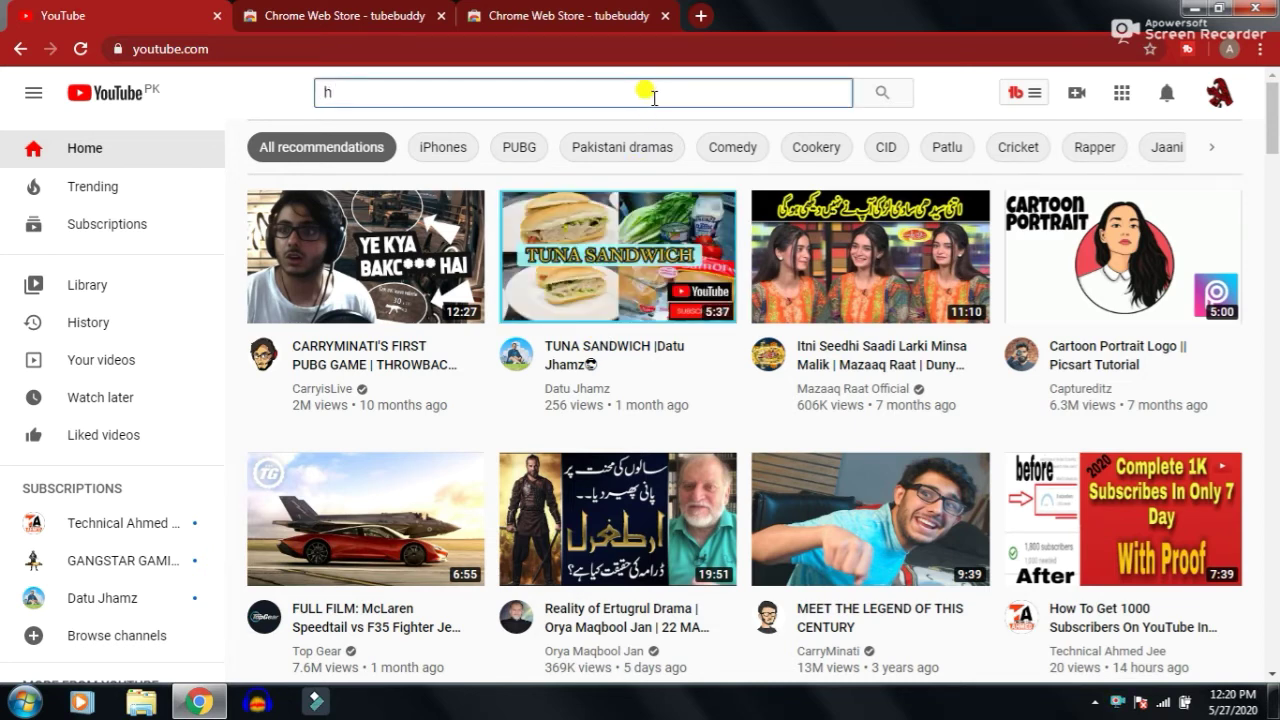
{"action": "type", "text": "ow to make m"}
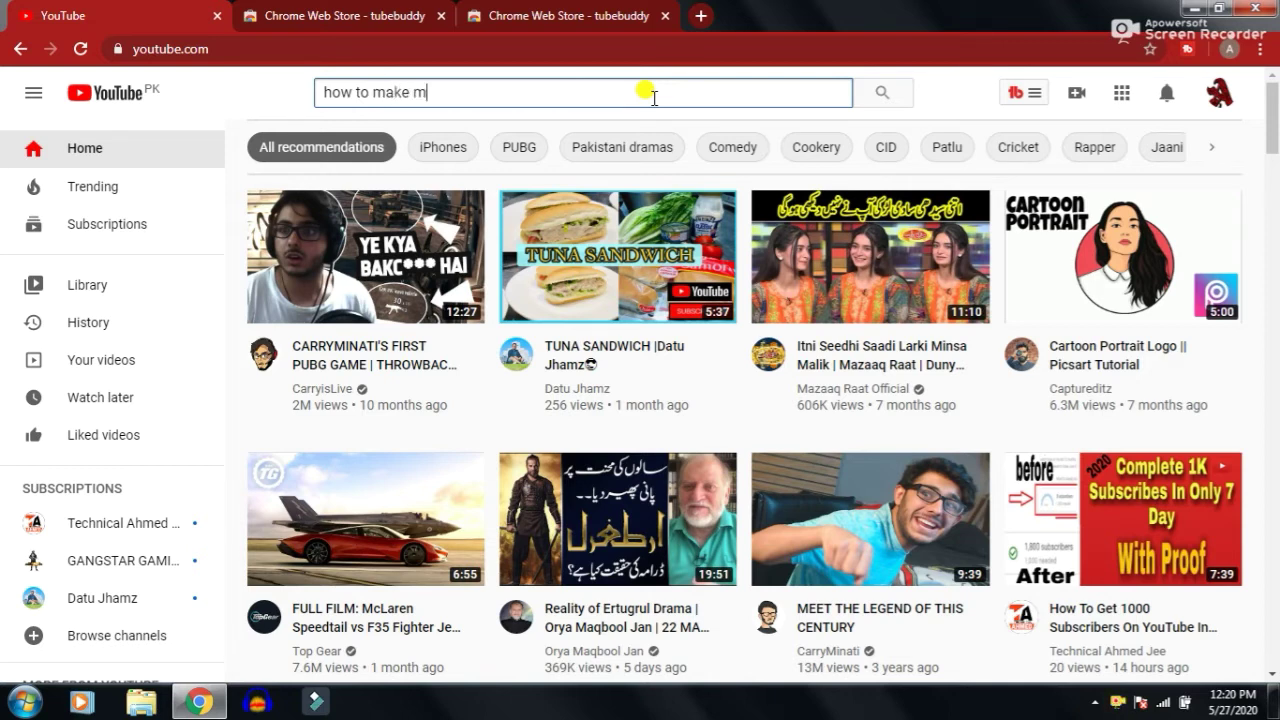
{"action": "type", "text": "onye inline"}
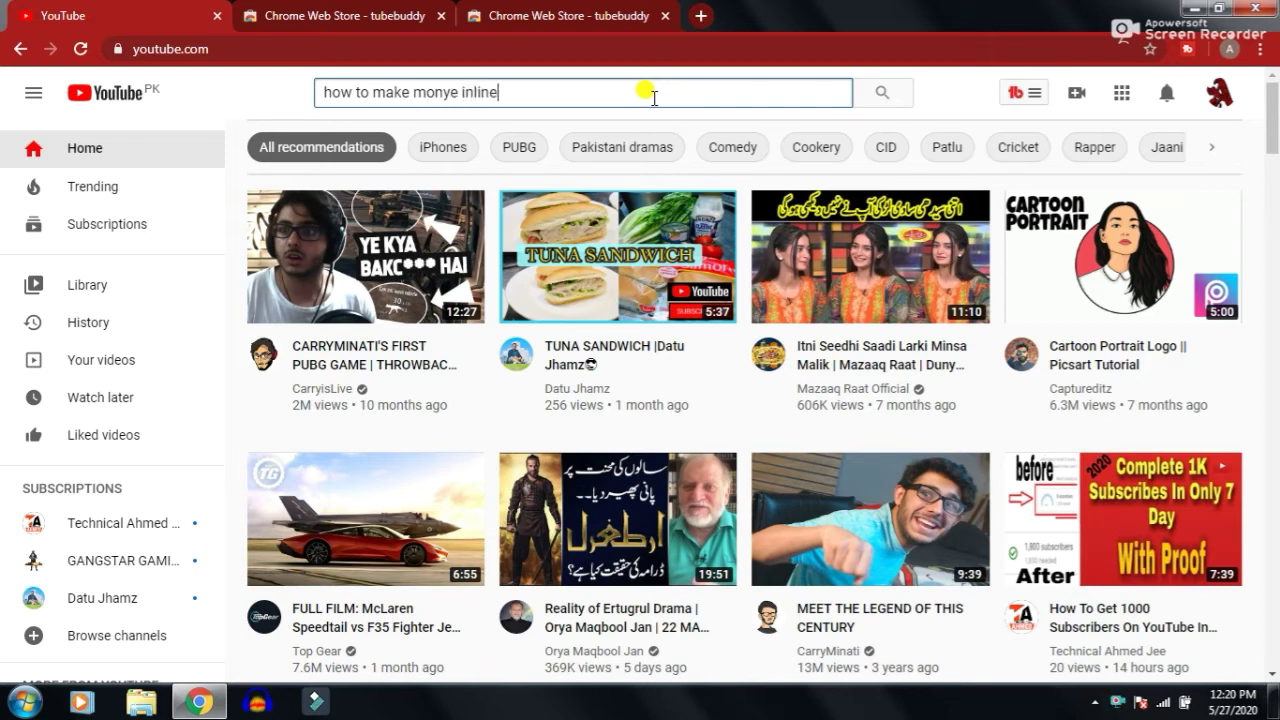
{"action": "key", "text": "Return"}
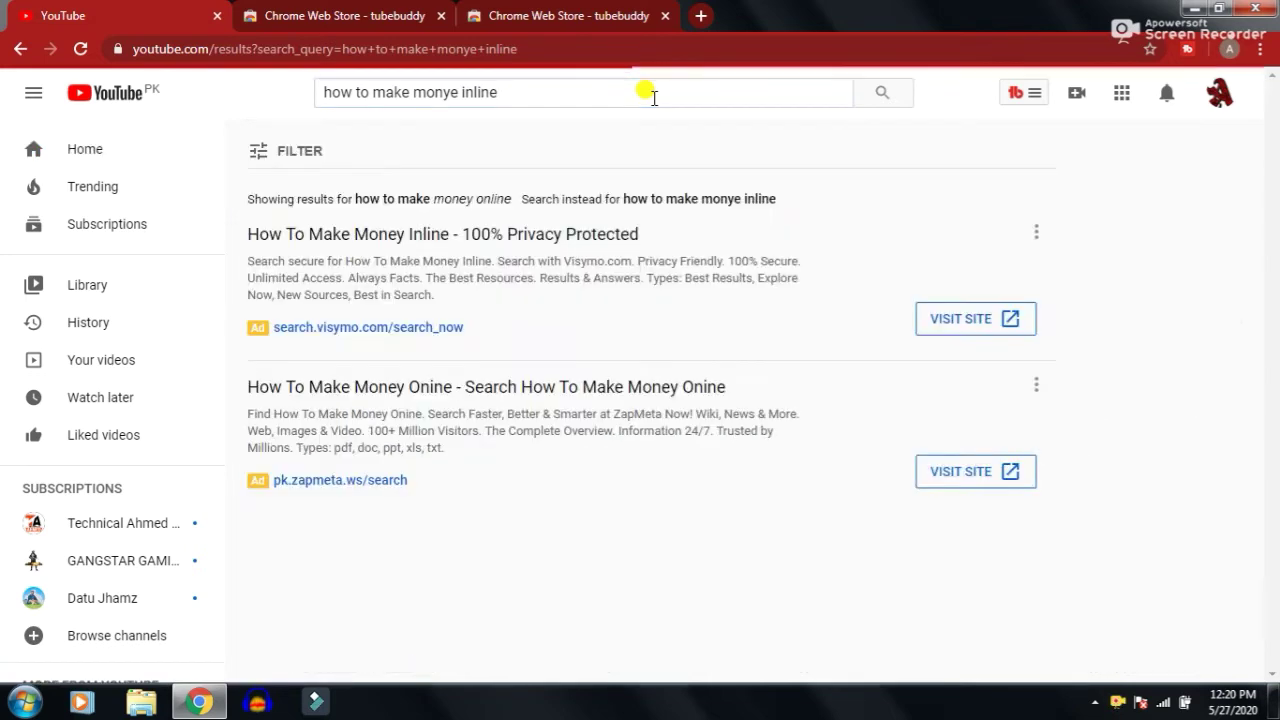
Open the video "How To Earn Money Online in Pakistan || Easy work Earn Daily 5$" from the search results
{"action": "scroll", "coordinate": [656, 222], "scroll_direction": "down", "scroll_amount": 5}
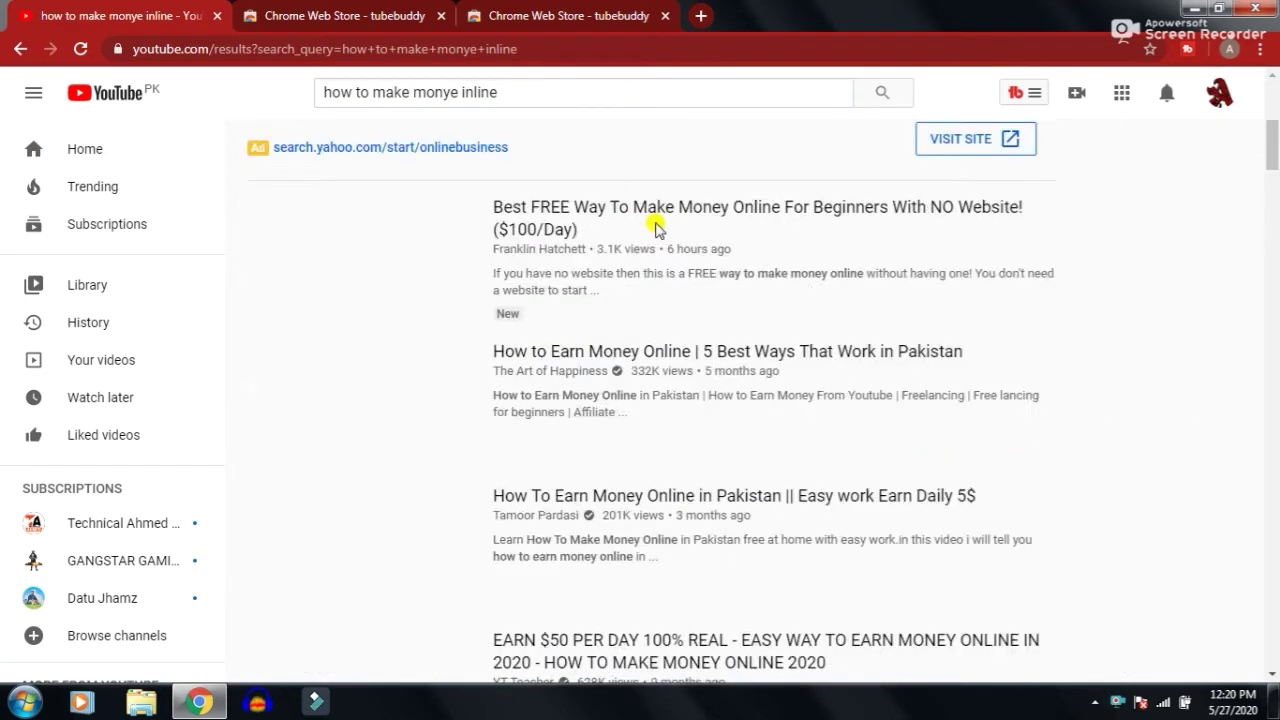
{"action": "scroll", "coordinate": [686, 229], "scroll_direction": "up", "scroll_amount": 4}
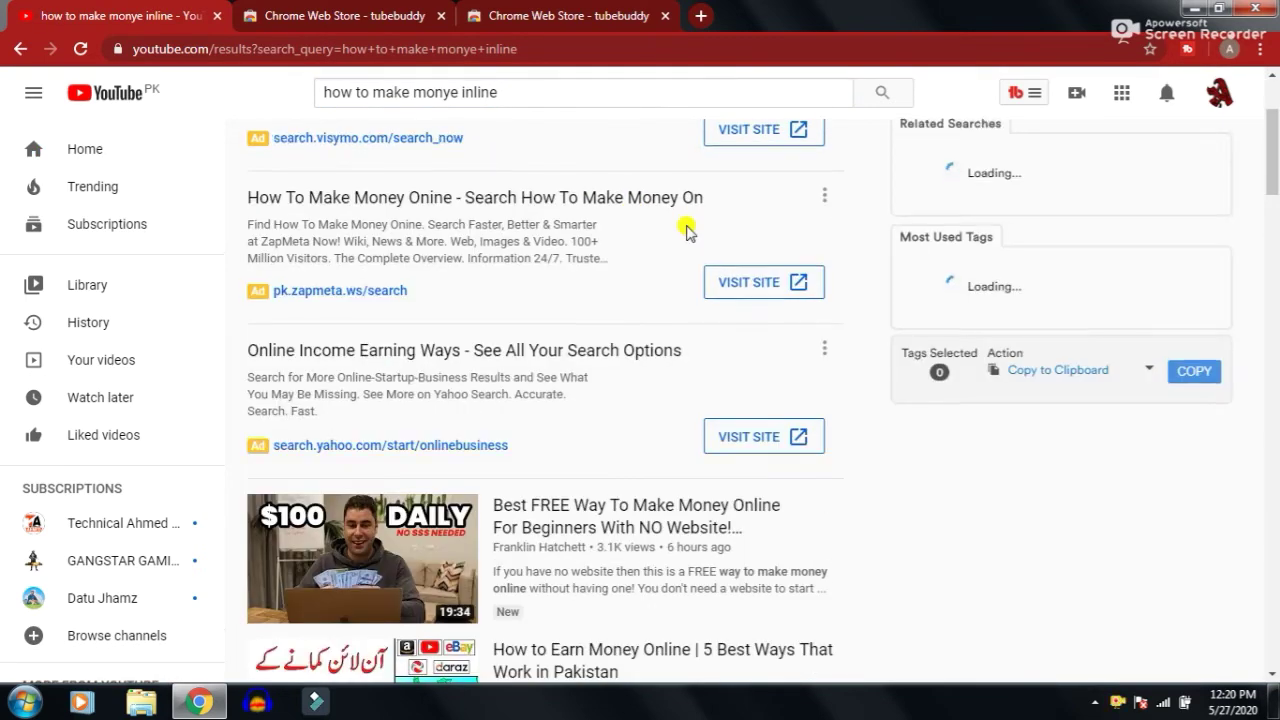
{"action": "scroll", "coordinate": [686, 229], "scroll_direction": "down", "scroll_amount": 3}
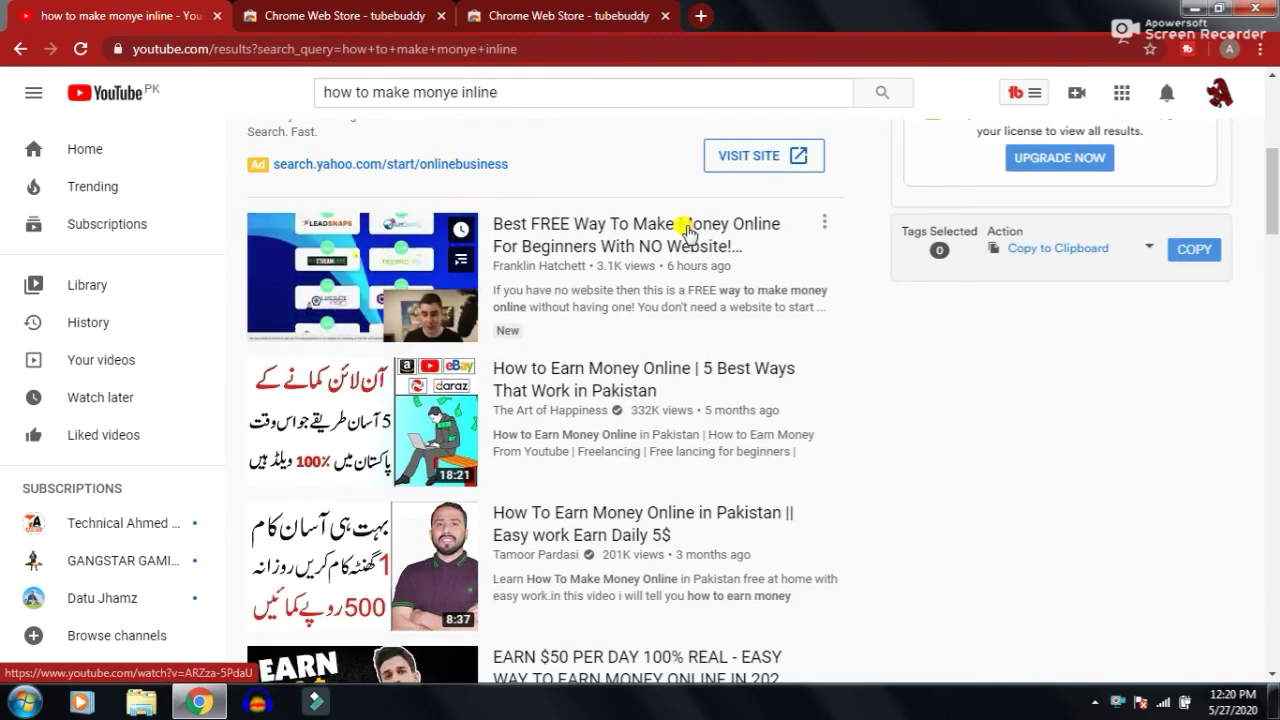
{"action": "left_click", "coordinate": [370, 572]}
{"action": "left_click", "coordinate": [458, 418]}
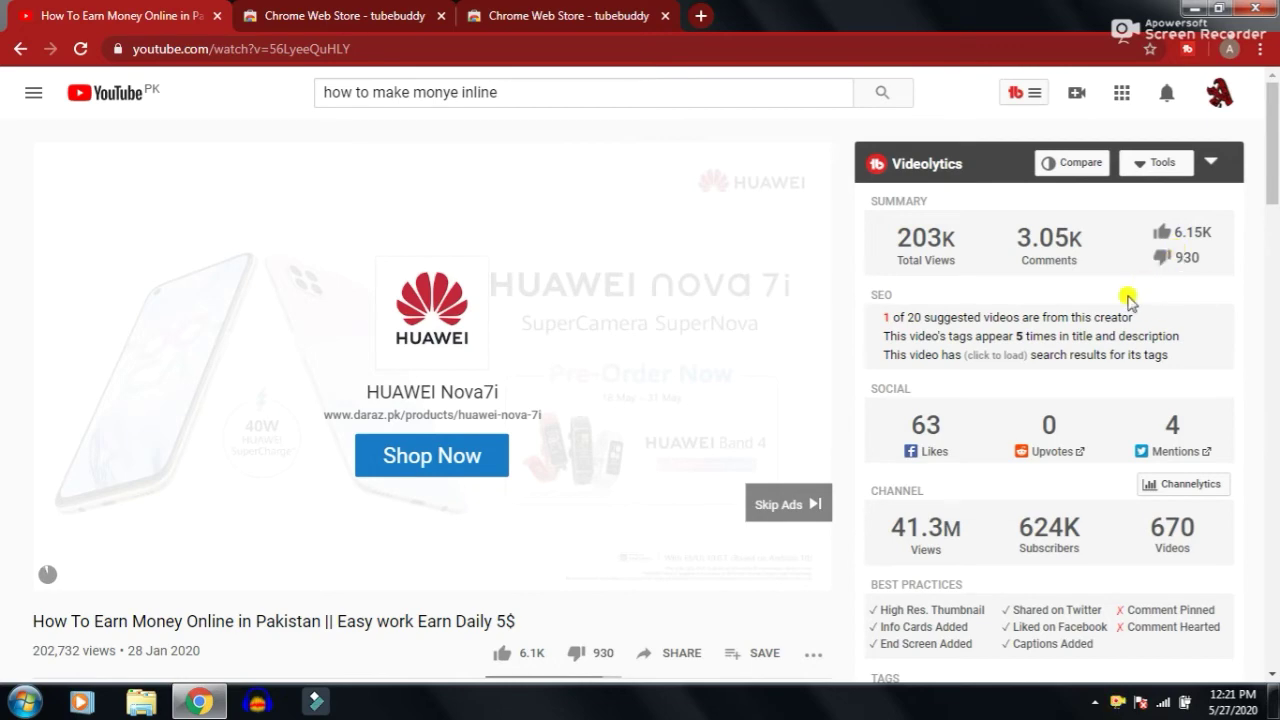
Check the Keyword Explorer scores of the video's tags "how to earn money online in pakistan" and "how to earn money online in pakistan free at home"
{"action": "scroll", "coordinate": [1110, 300], "scroll_direction": "down", "scroll_amount": 1}
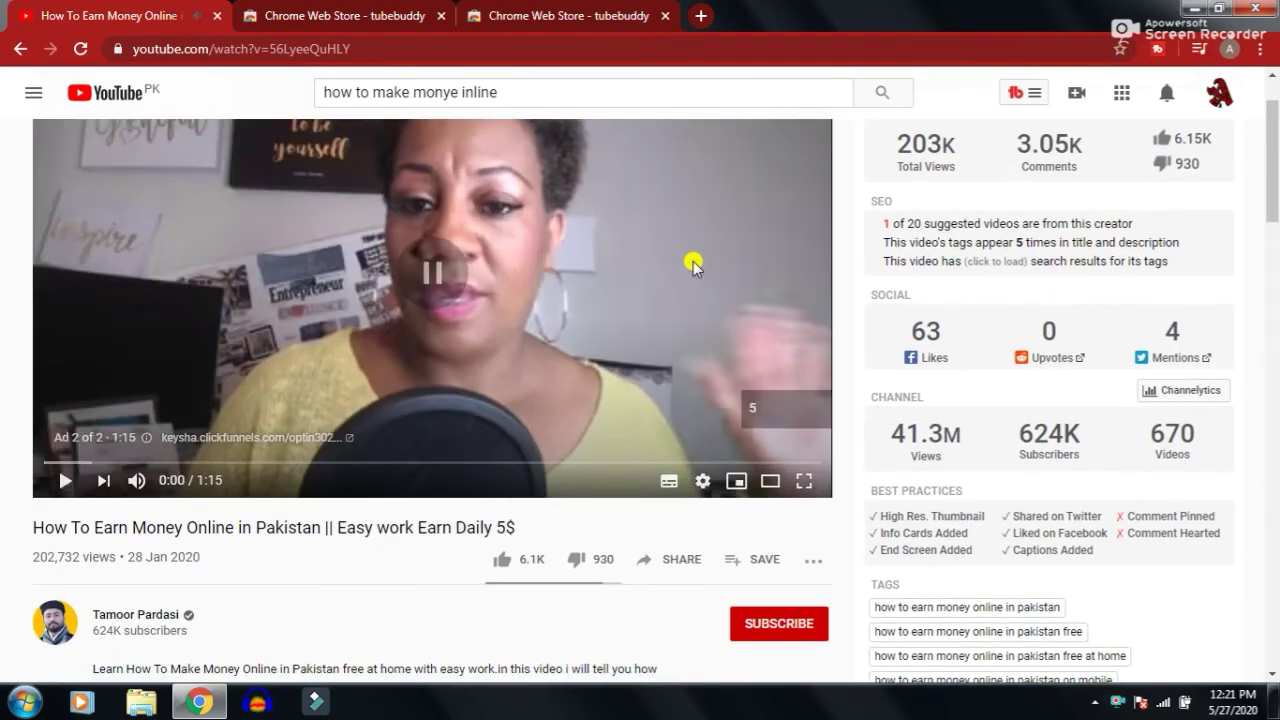
{"action": "scroll", "coordinate": [1065, 366], "scroll_direction": "down", "scroll_amount": 1}
{"action": "scroll", "coordinate": [1065, 366], "scroll_direction": "down", "scroll_amount": 2}
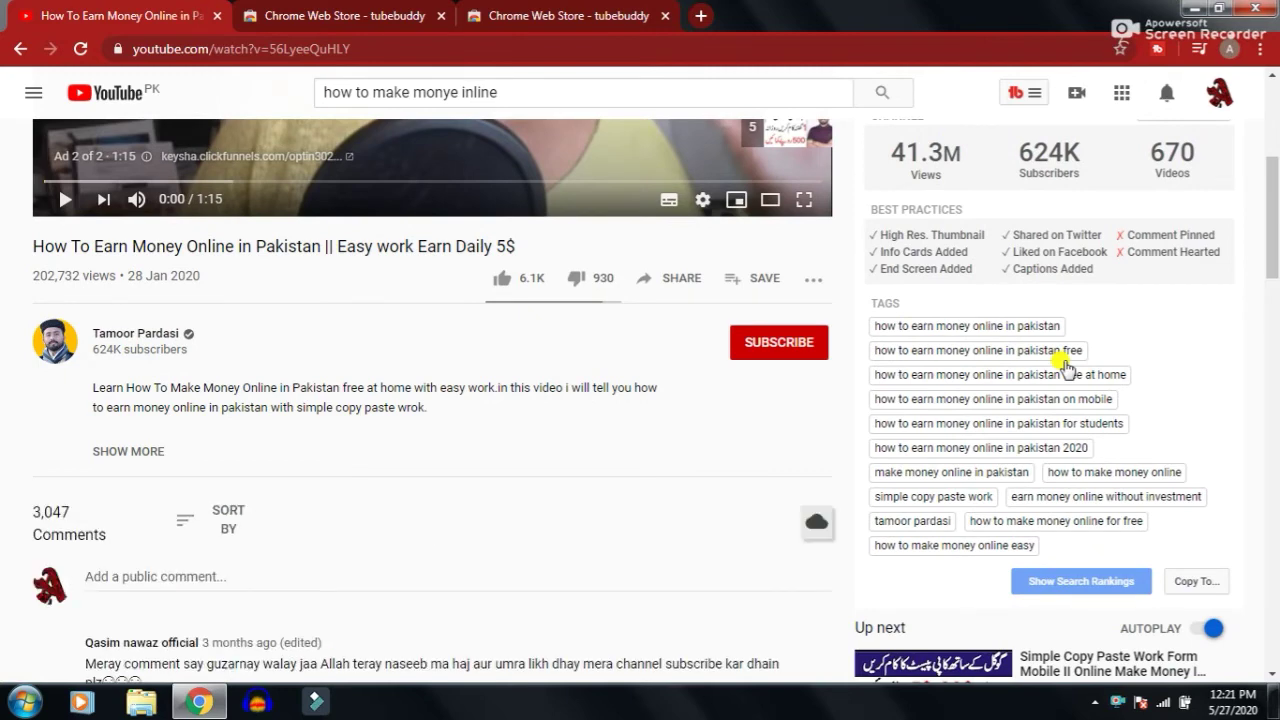
{"action": "scroll", "coordinate": [1065, 367], "scroll_direction": "up", "scroll_amount": 1}
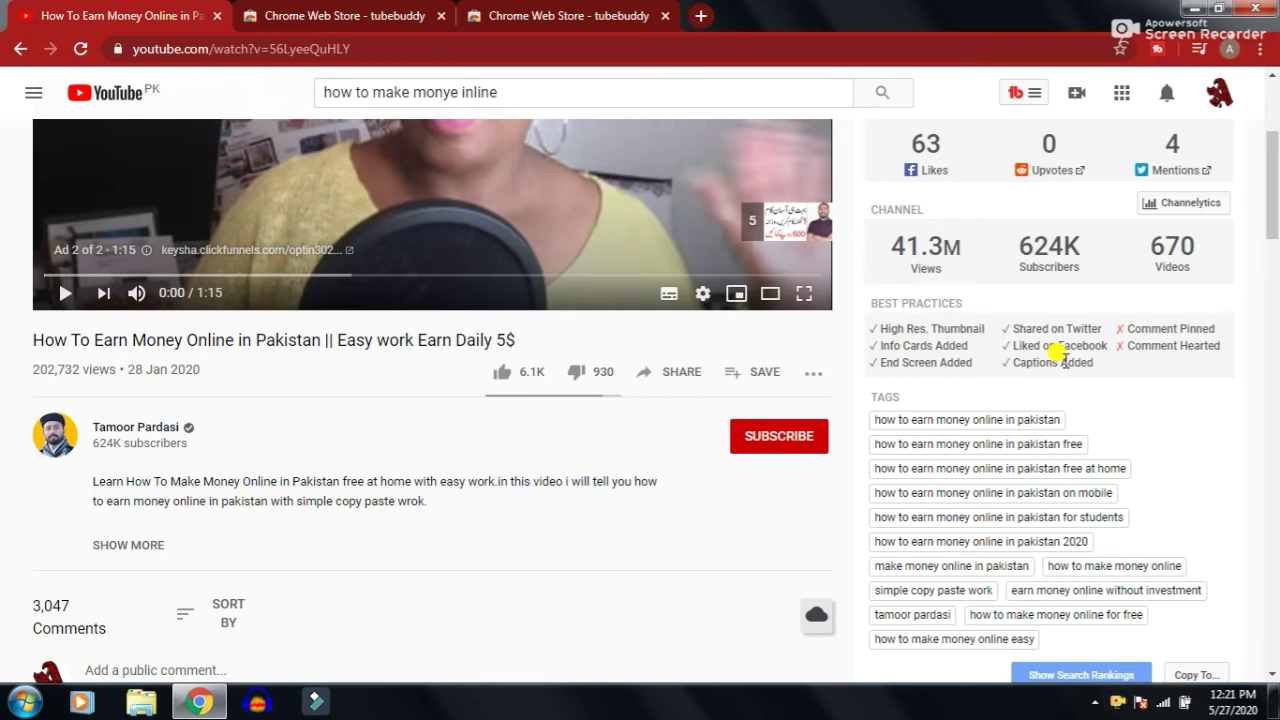
{"action": "left_click", "coordinate": [1020, 422]}
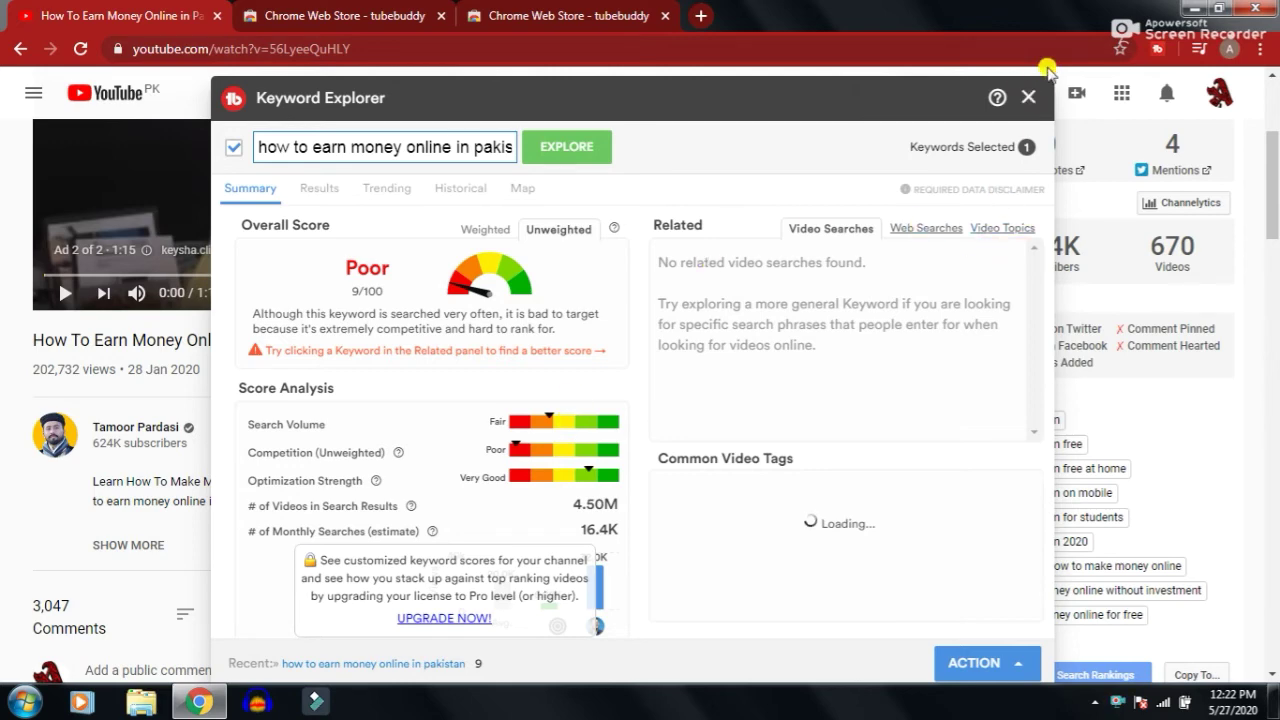
{"action": "left_click", "coordinate": [1028, 97]}
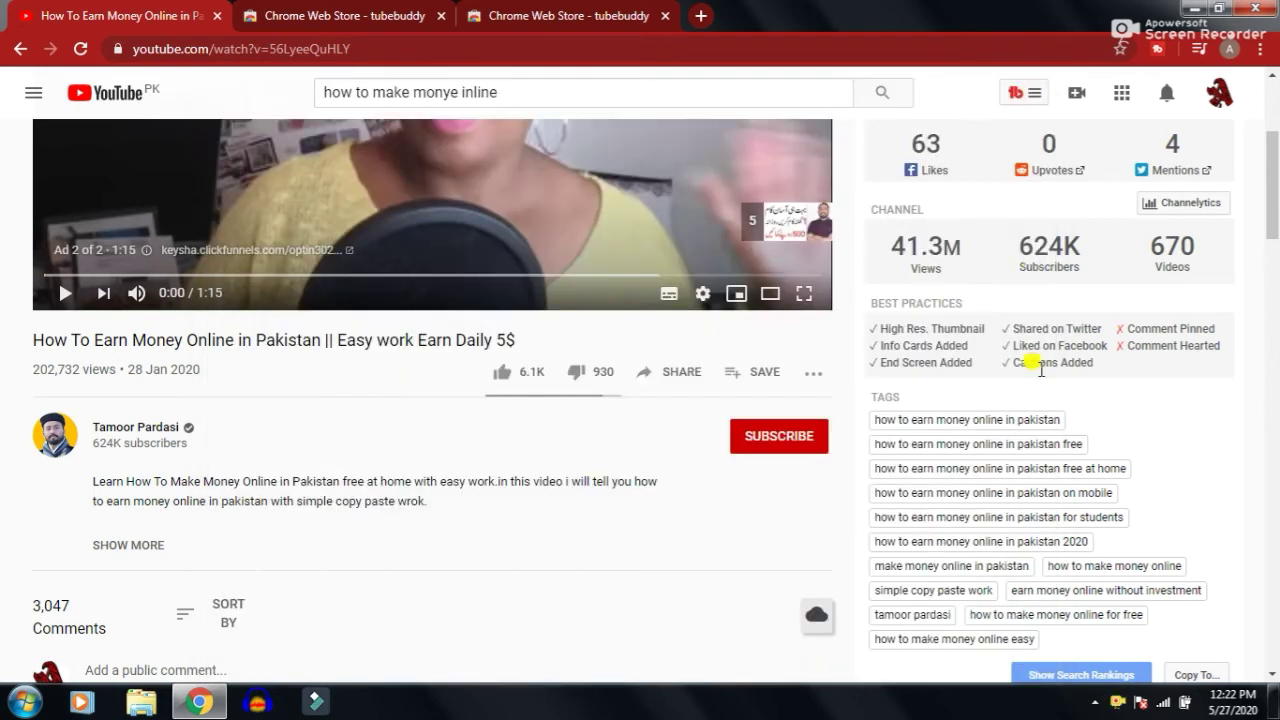
{"action": "left_click", "coordinate": [997, 487]}
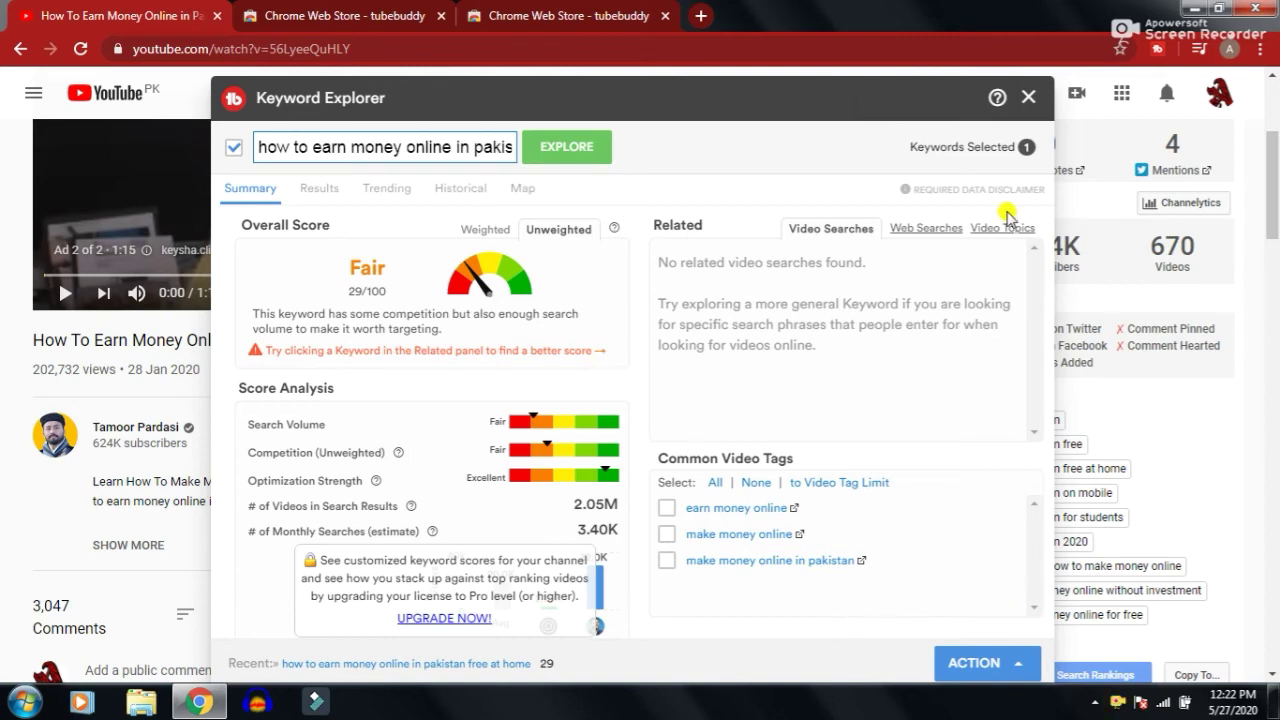
{"action": "left_click", "coordinate": [1028, 97]}
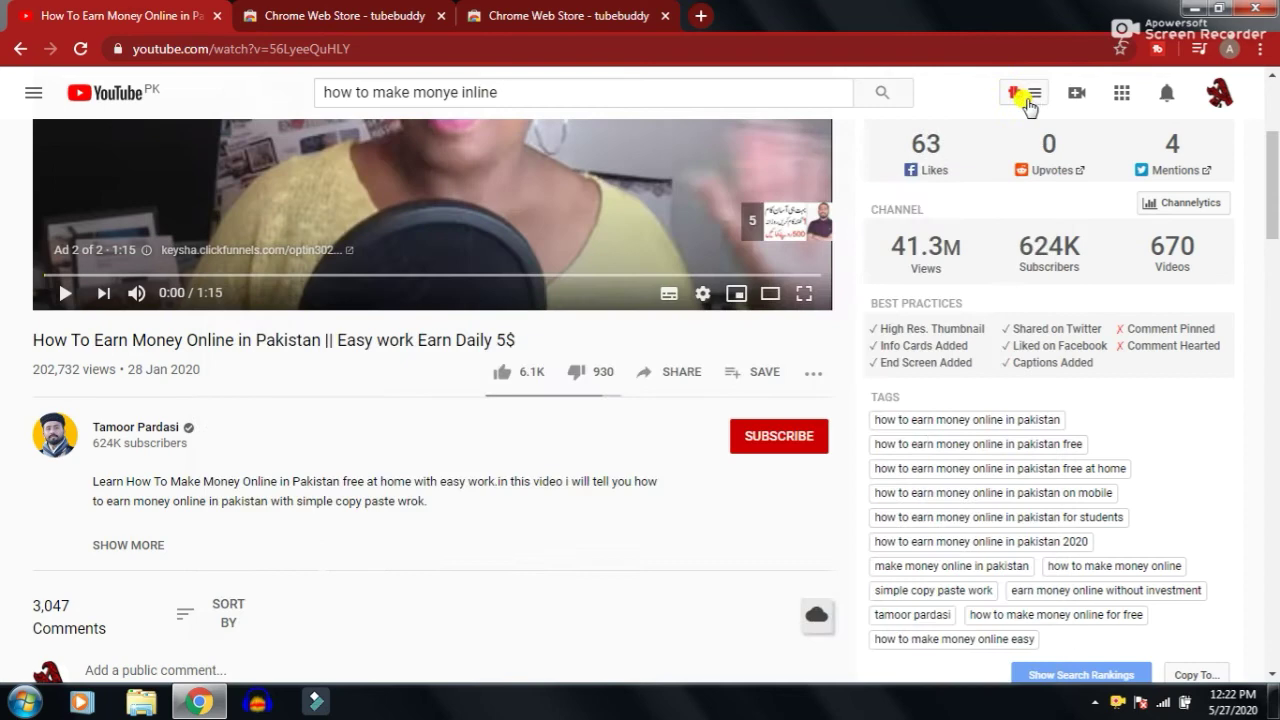
Go back to the YouTube search results and open the video "EARN $50 PER DAY 100% REAL"
{"action": "left_click", "coordinate": [22, 52]}
{"action": "mouse_move", "coordinate": [310, 333]}
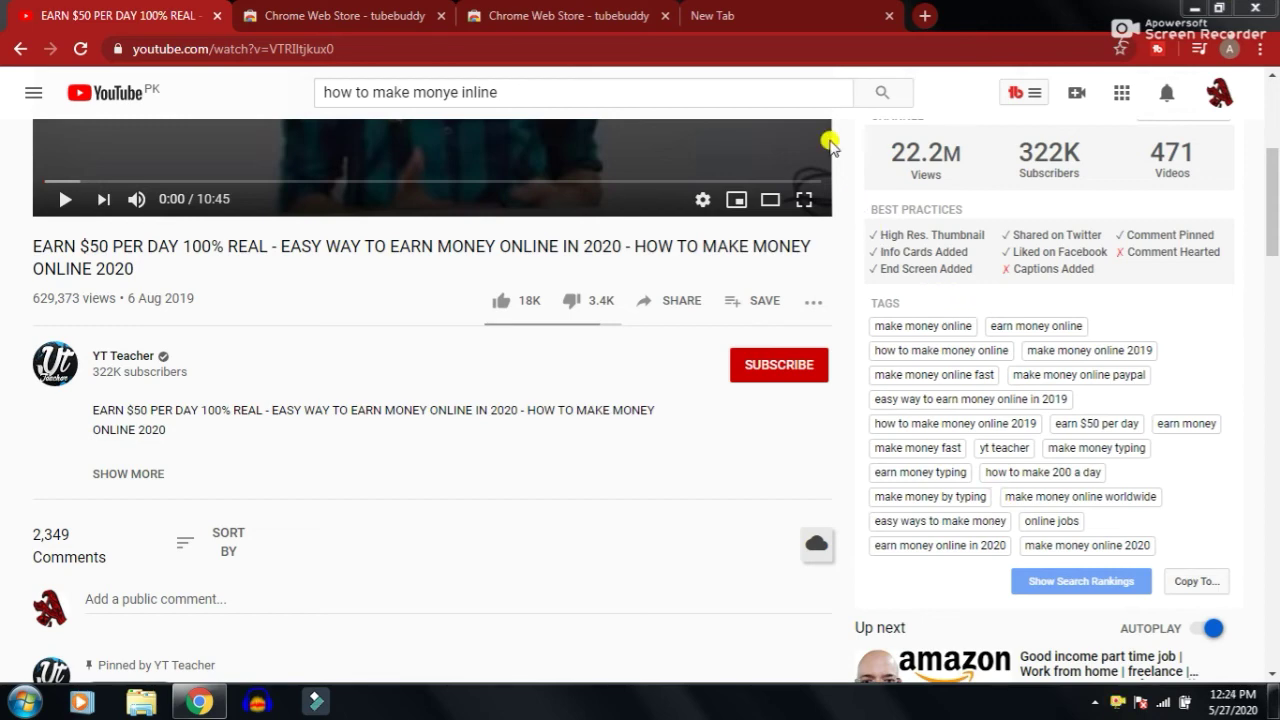
{"action": "left_click", "coordinate": [777, 23]}
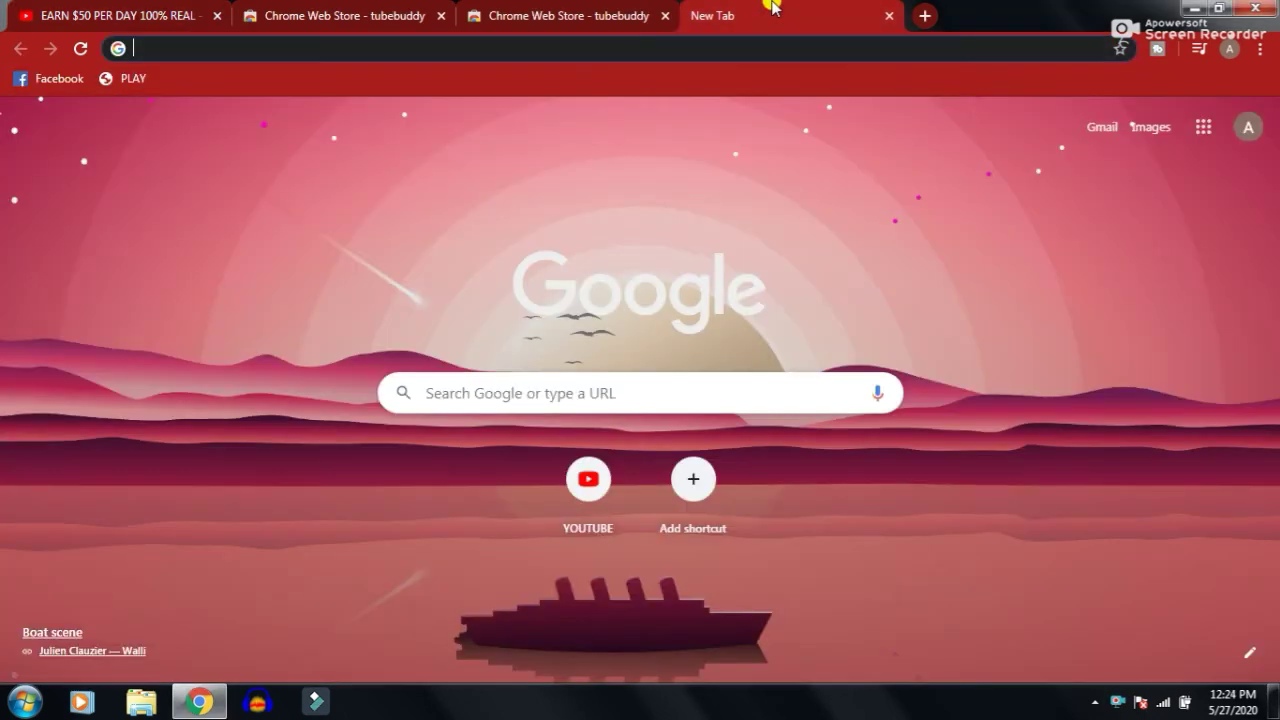
{"action": "left_click", "coordinate": [618, 396]}
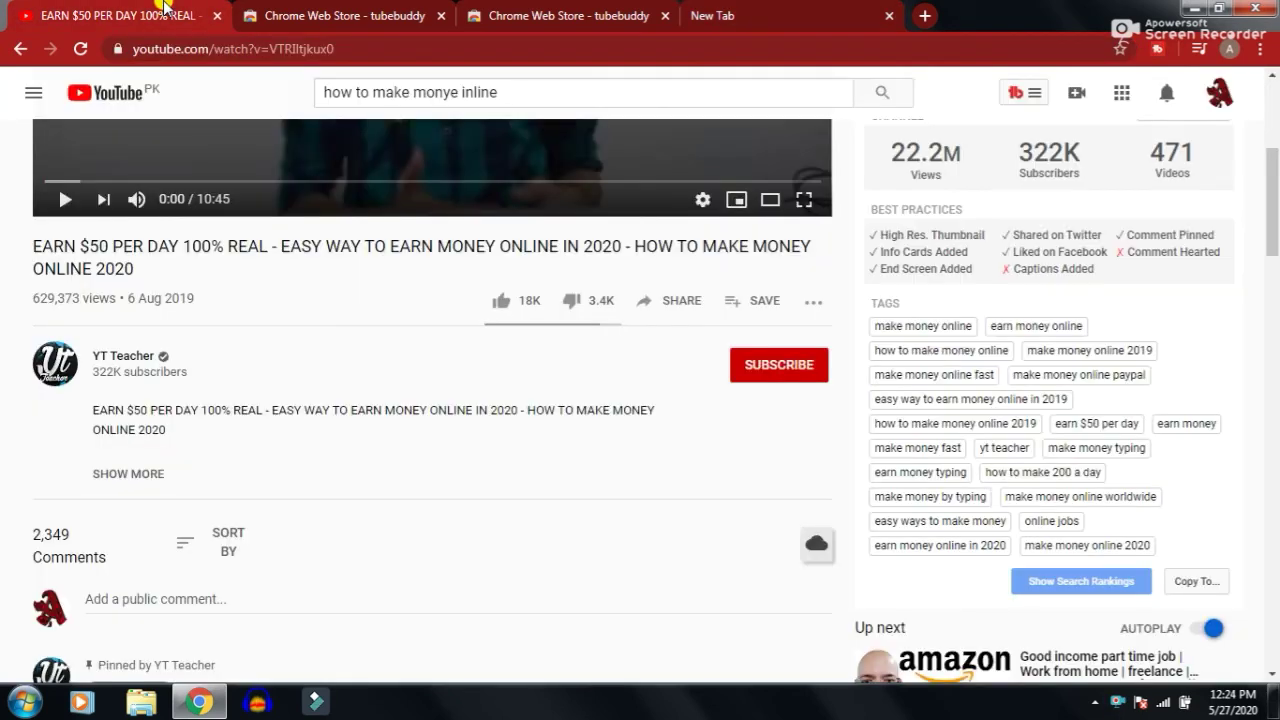
{"action": "left_click", "coordinate": [164, 12]}
Switch to the empty new tab and search Google for "how to make monye online"
{"action": "left_click", "coordinate": [770, 14]}
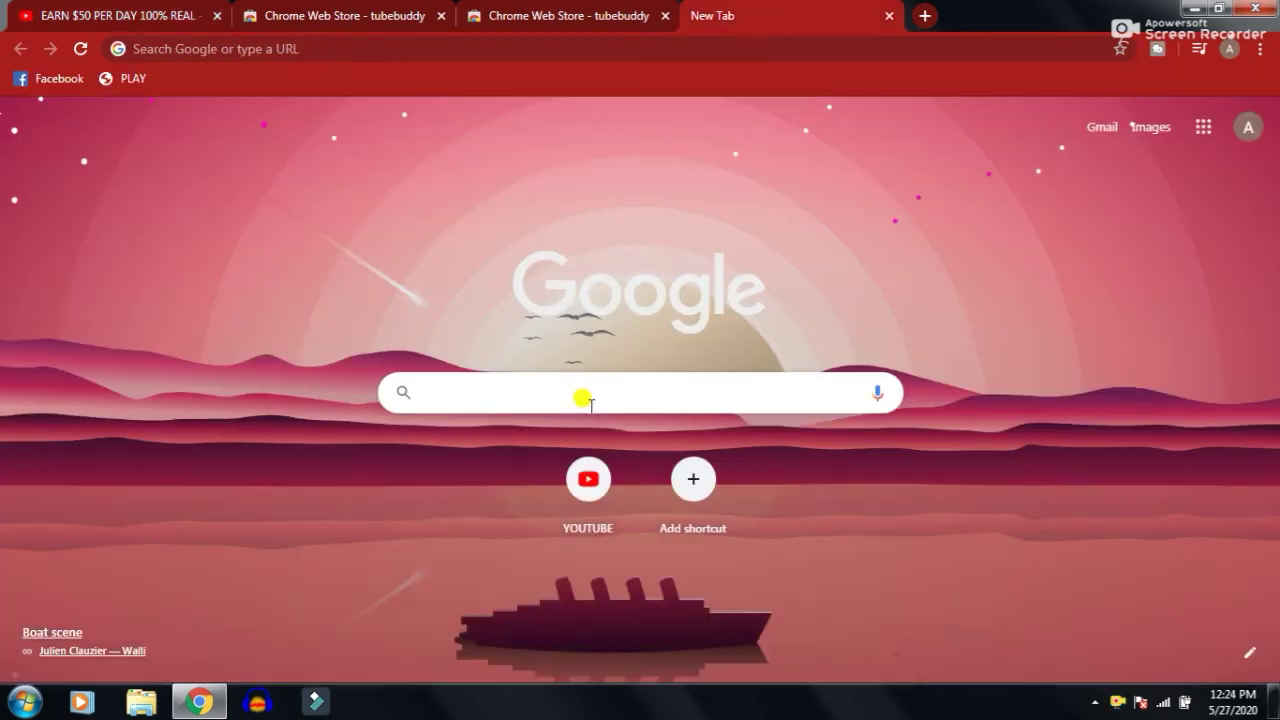
{"action": "left_click", "coordinate": [590, 394]}
{"action": "type", "text": "ho"}
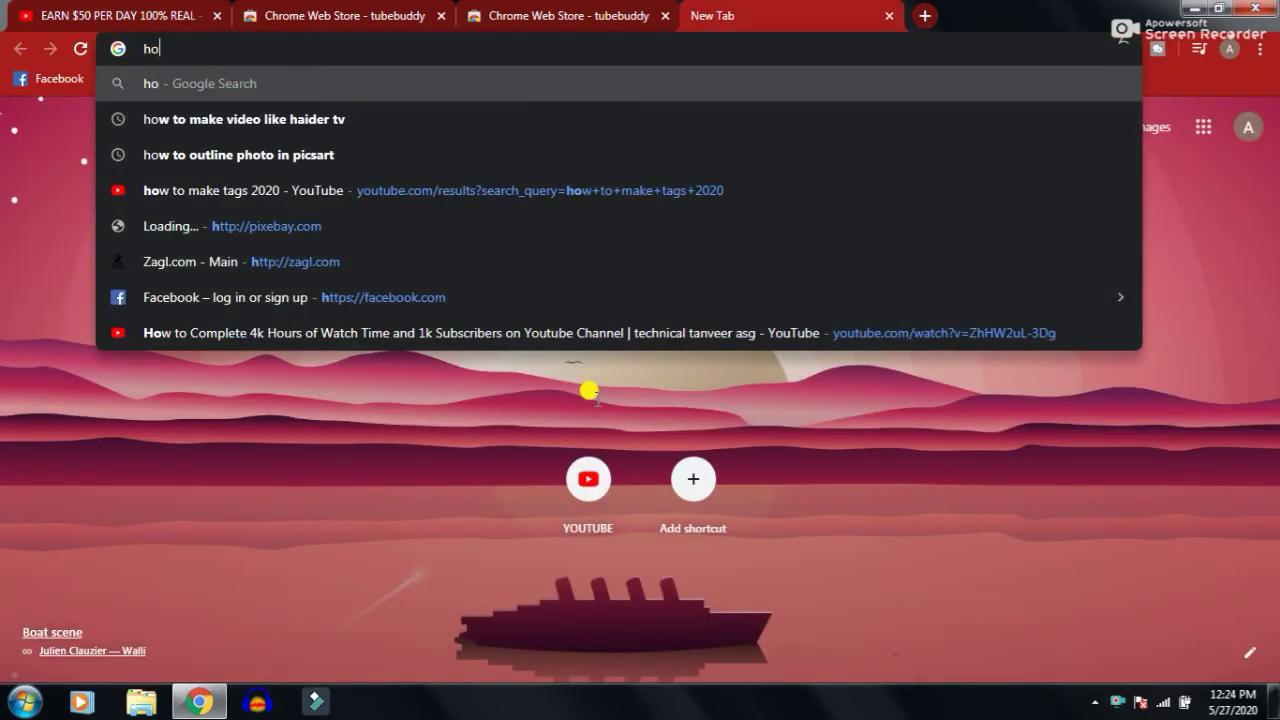
{"action": "type", "text": "w to "}
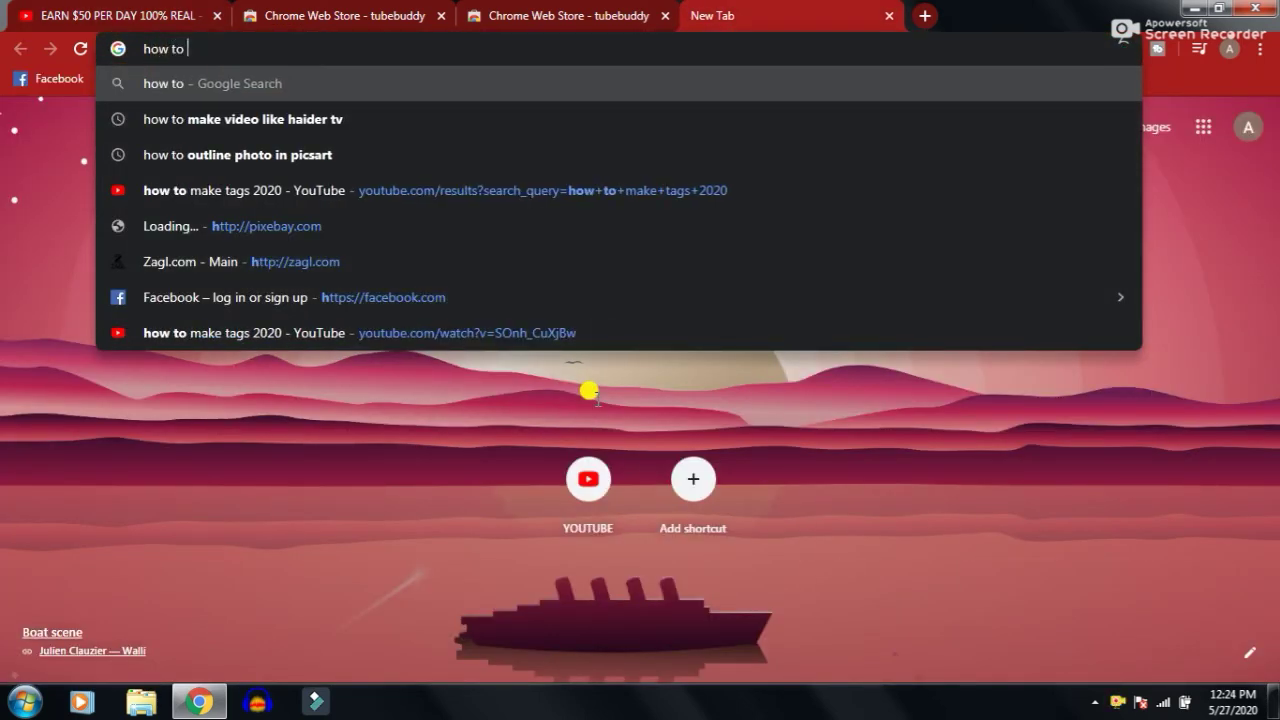
{"action": "type", "text": "make "}
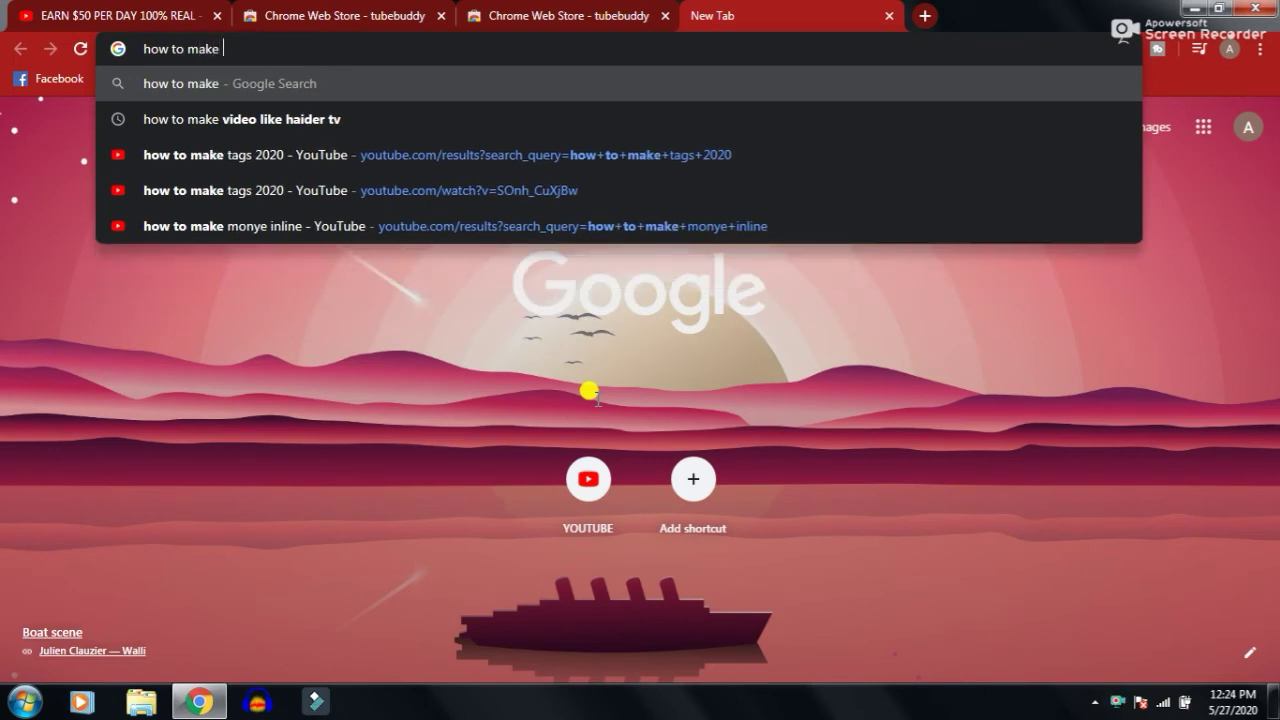
{"action": "type", "text": "mon"}
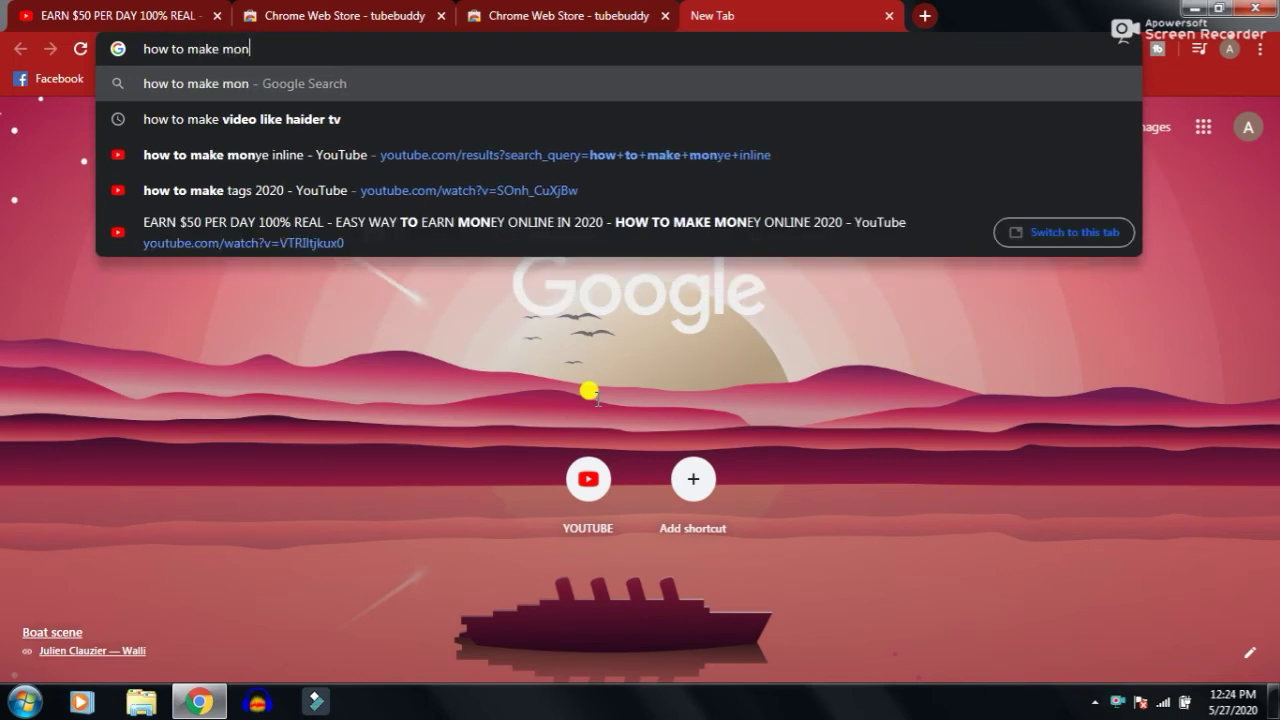
{"action": "type", "text": "ye o"}
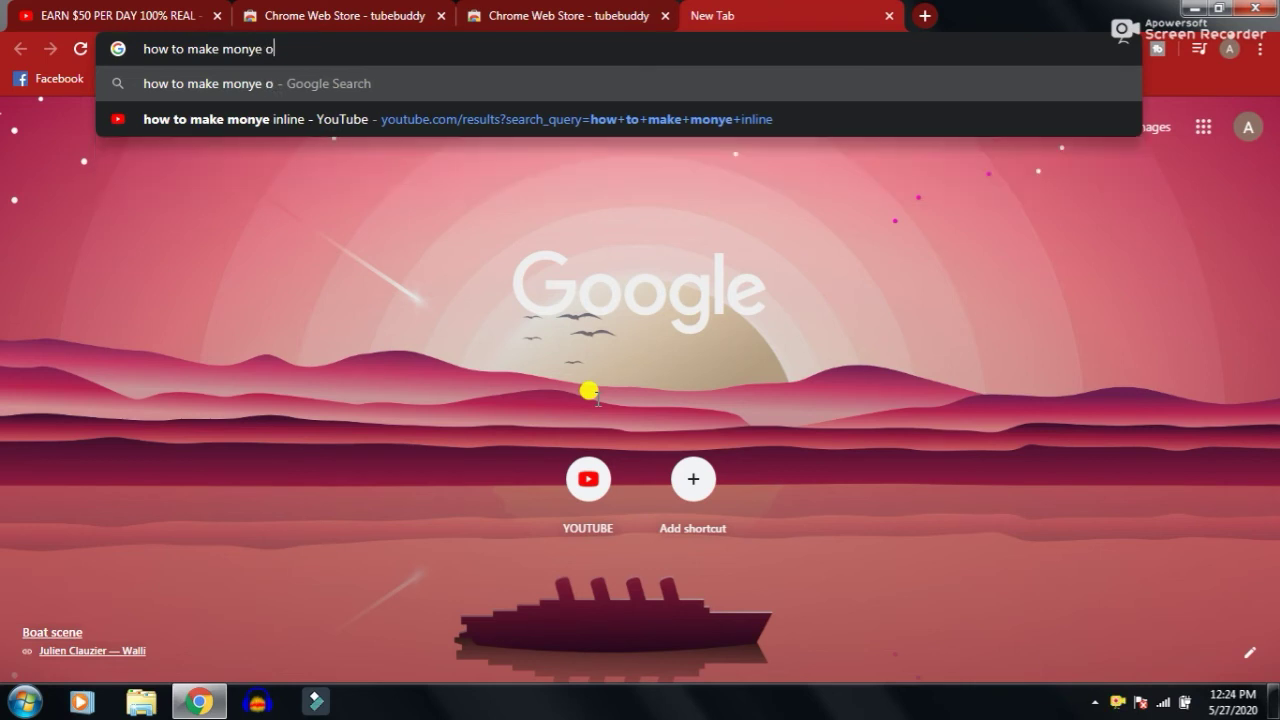
{"action": "type", "text": "nline"}
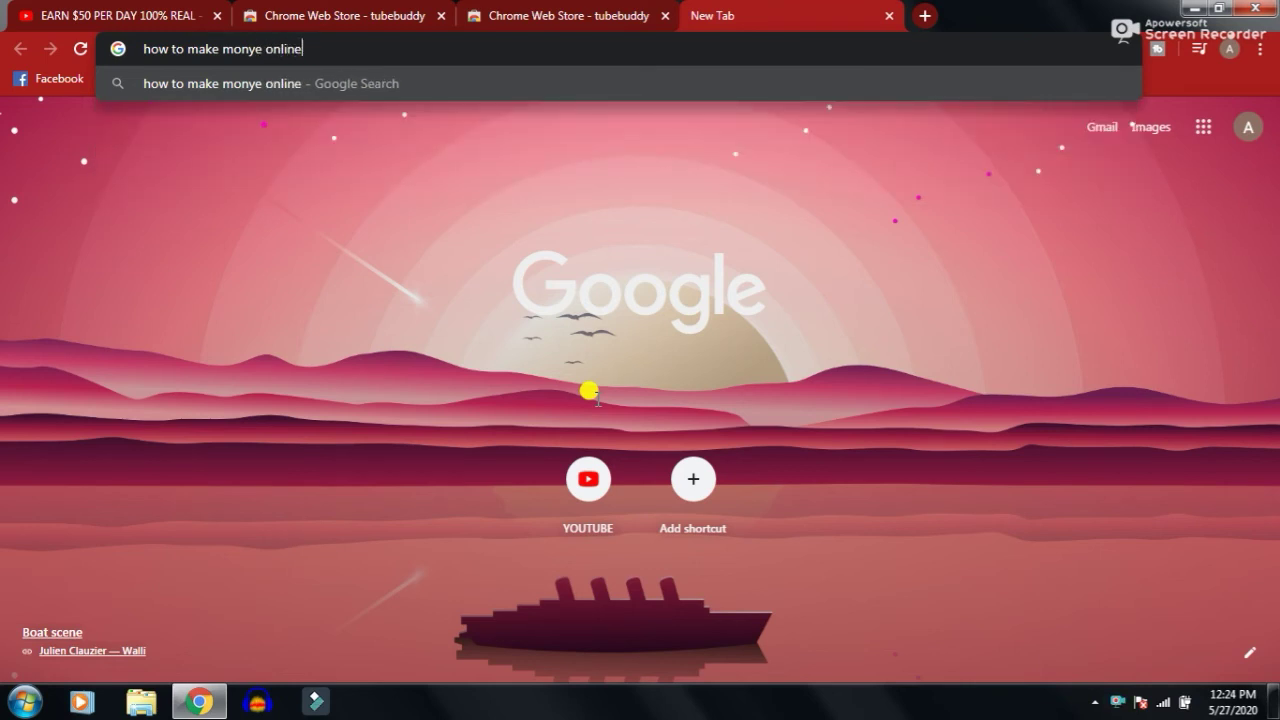
{"action": "key", "text": "Return"}
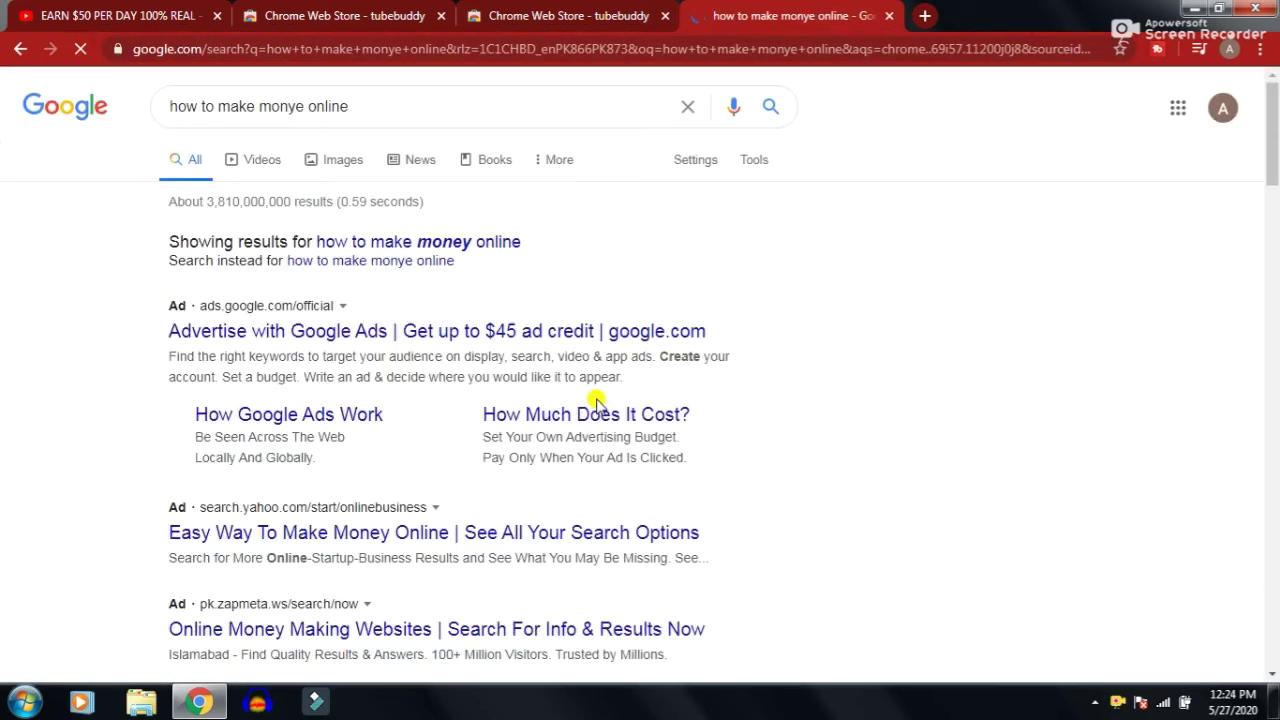
Look through the Google results down to the related searches for keyword ideas about making money online
{"action": "scroll", "coordinate": [597, 402], "scroll_direction": "down", "scroll_amount": 4}
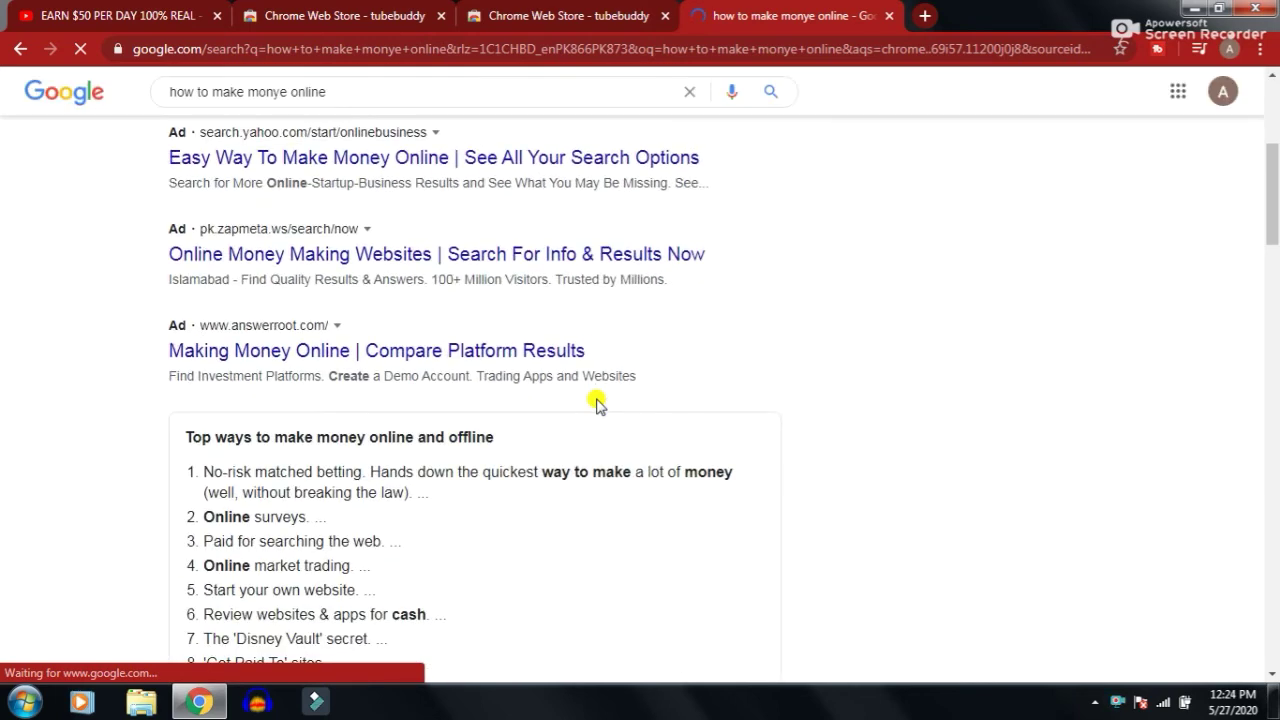
{"action": "scroll", "coordinate": [597, 402], "scroll_direction": "down", "scroll_amount": 1}
{"action": "scroll", "coordinate": [597, 402], "scroll_direction": "down", "scroll_amount": 20}
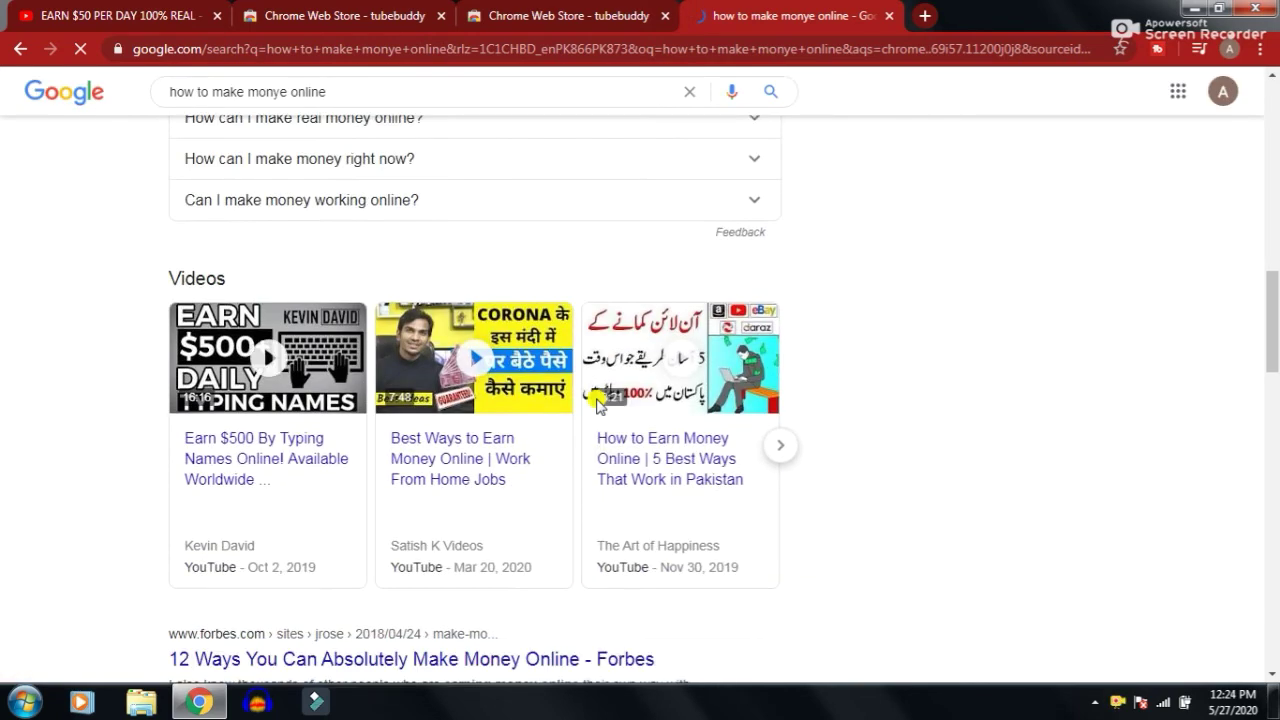
{"action": "scroll", "coordinate": [597, 402], "scroll_direction": "down", "scroll_amount": 2}
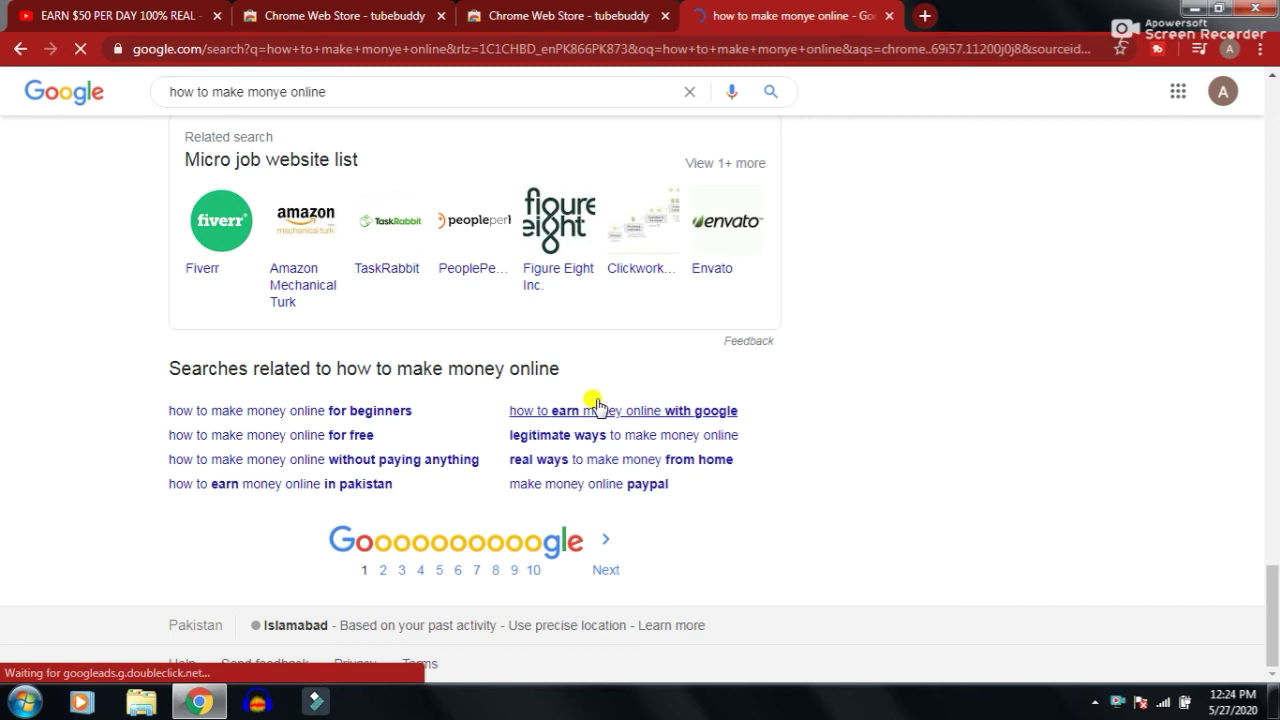
{"action": "scroll", "coordinate": [591, 340], "scroll_direction": "up", "scroll_amount": 15}
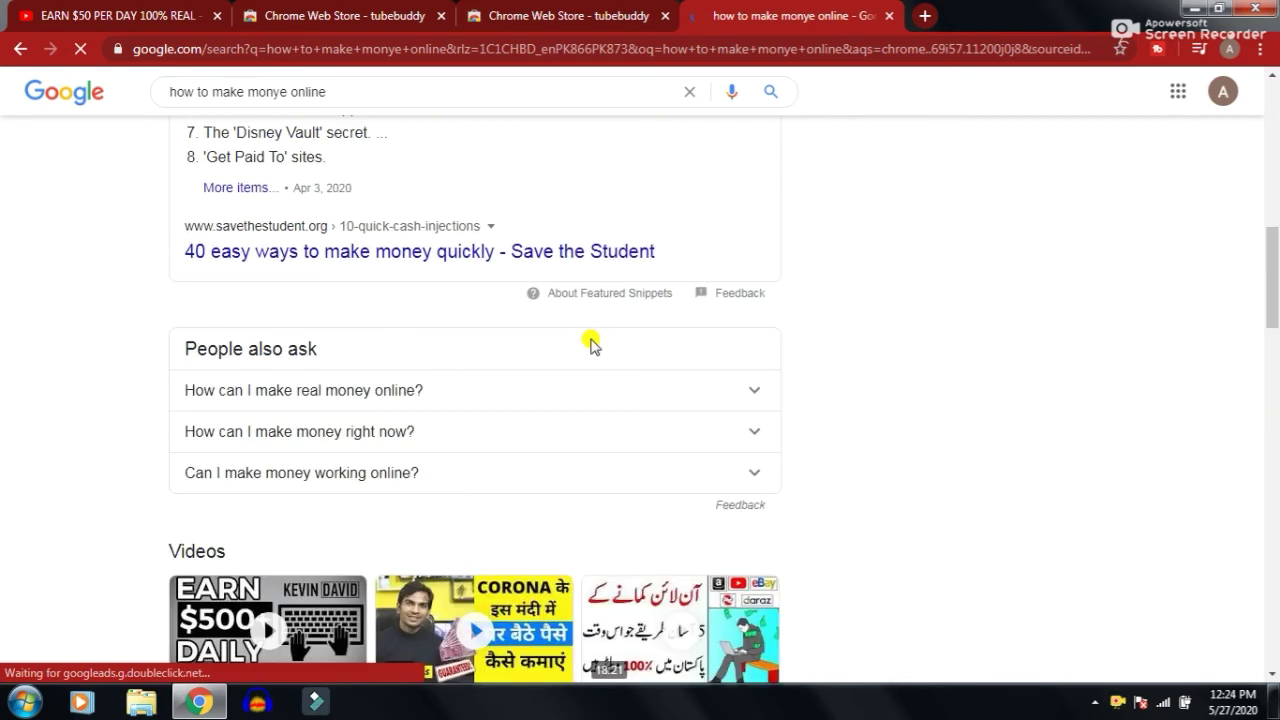
{"action": "scroll", "coordinate": [591, 340], "scroll_direction": "up", "scroll_amount": 10}
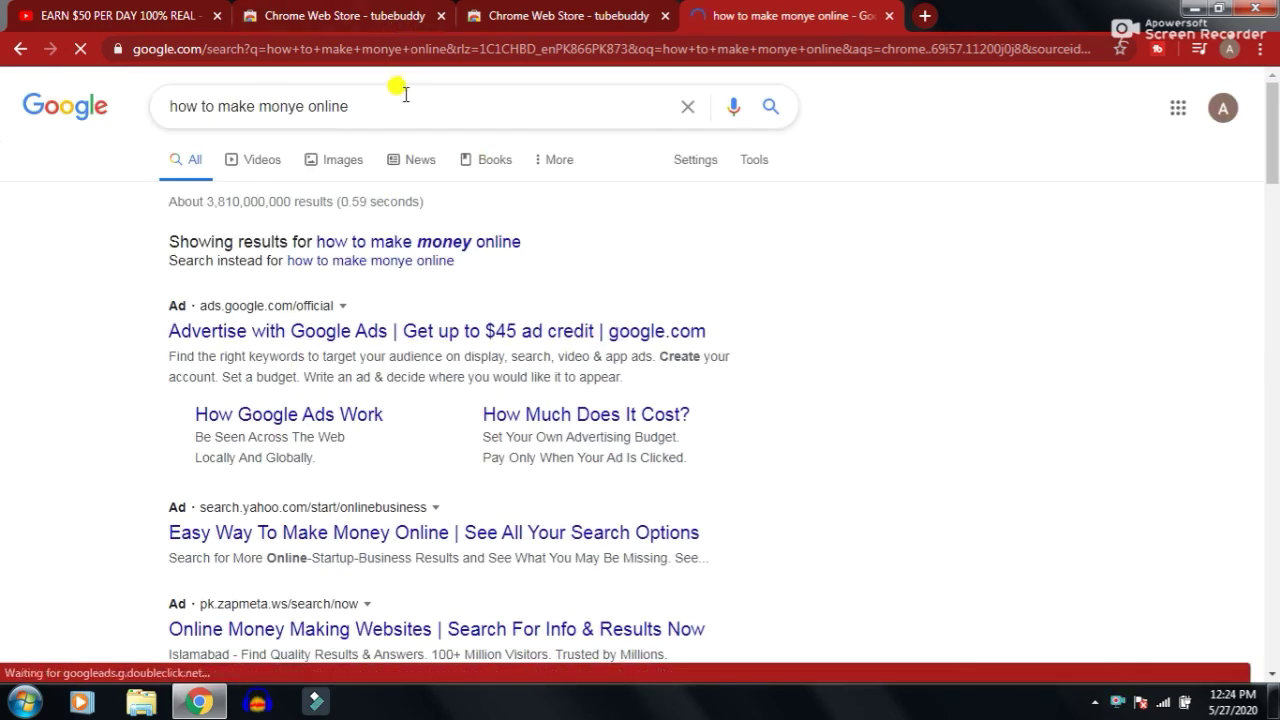
Extend the Google query to "how to make monye online pakistan" and examine the related searches for that phrase
{"action": "left_click", "coordinate": [403, 104]}
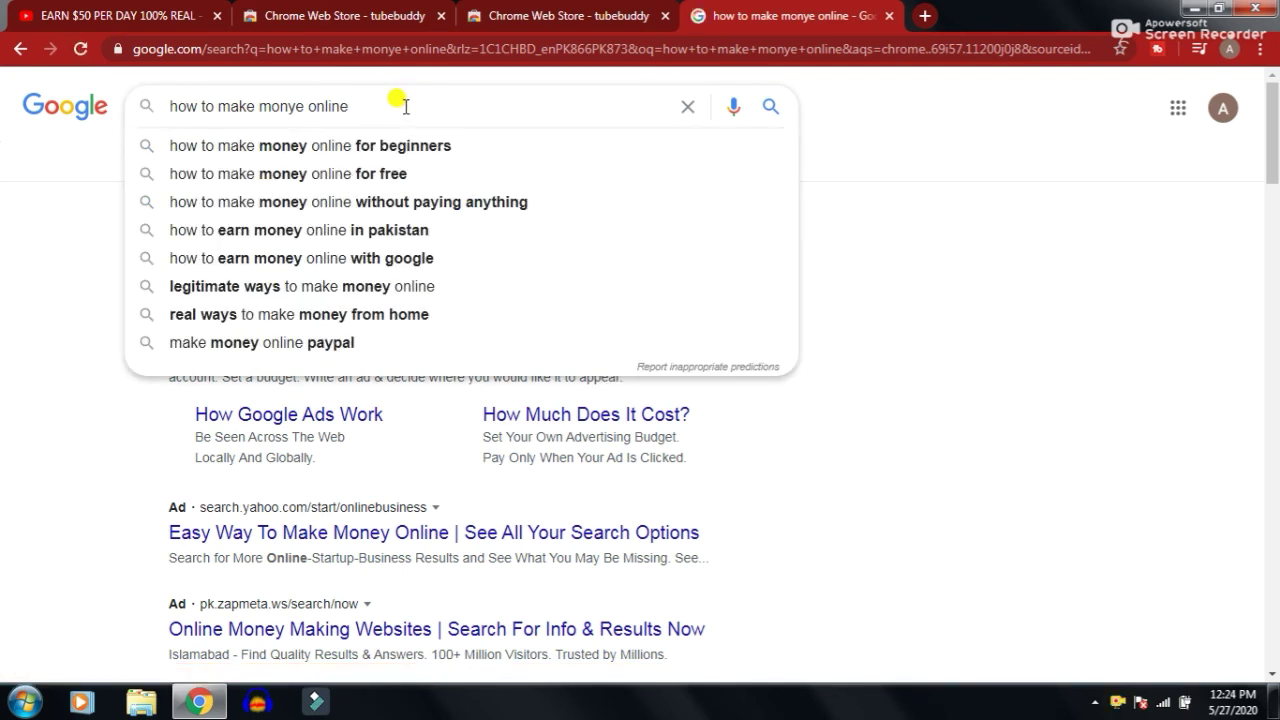
{"action": "type", "text": "pakis"}
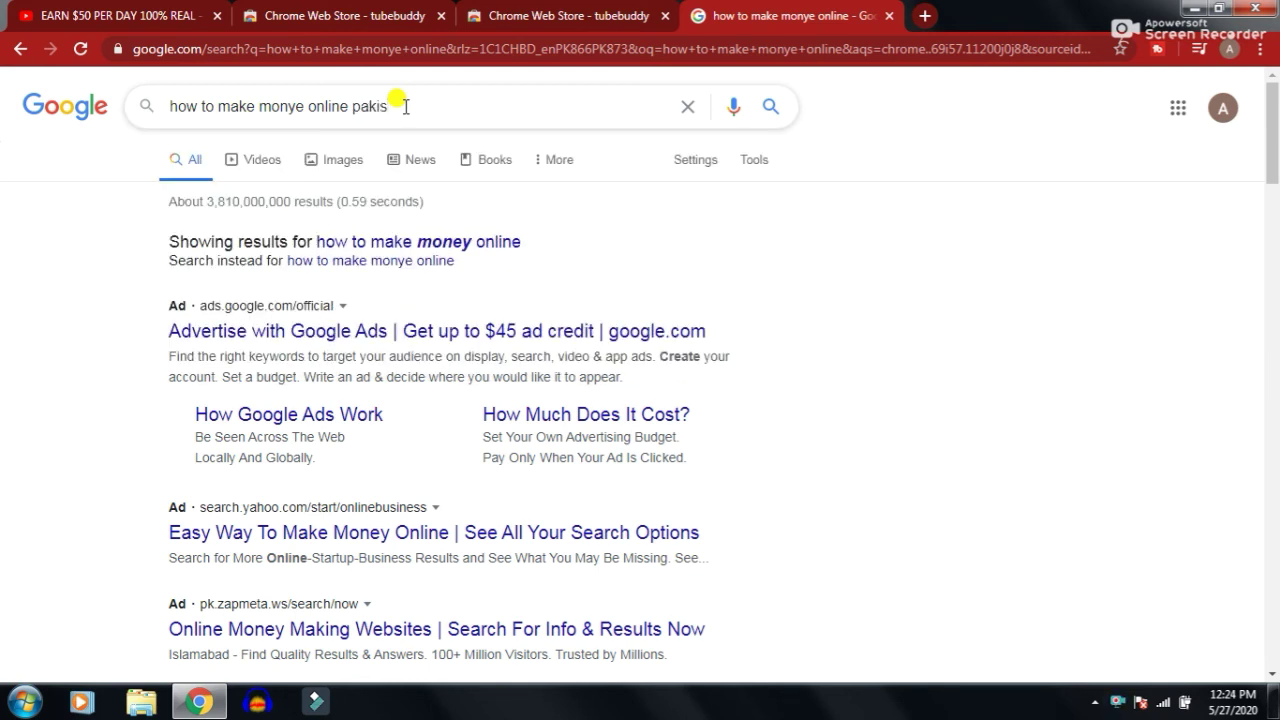
{"action": "type", "text": "tan"}
{"action": "key", "text": "Return"}
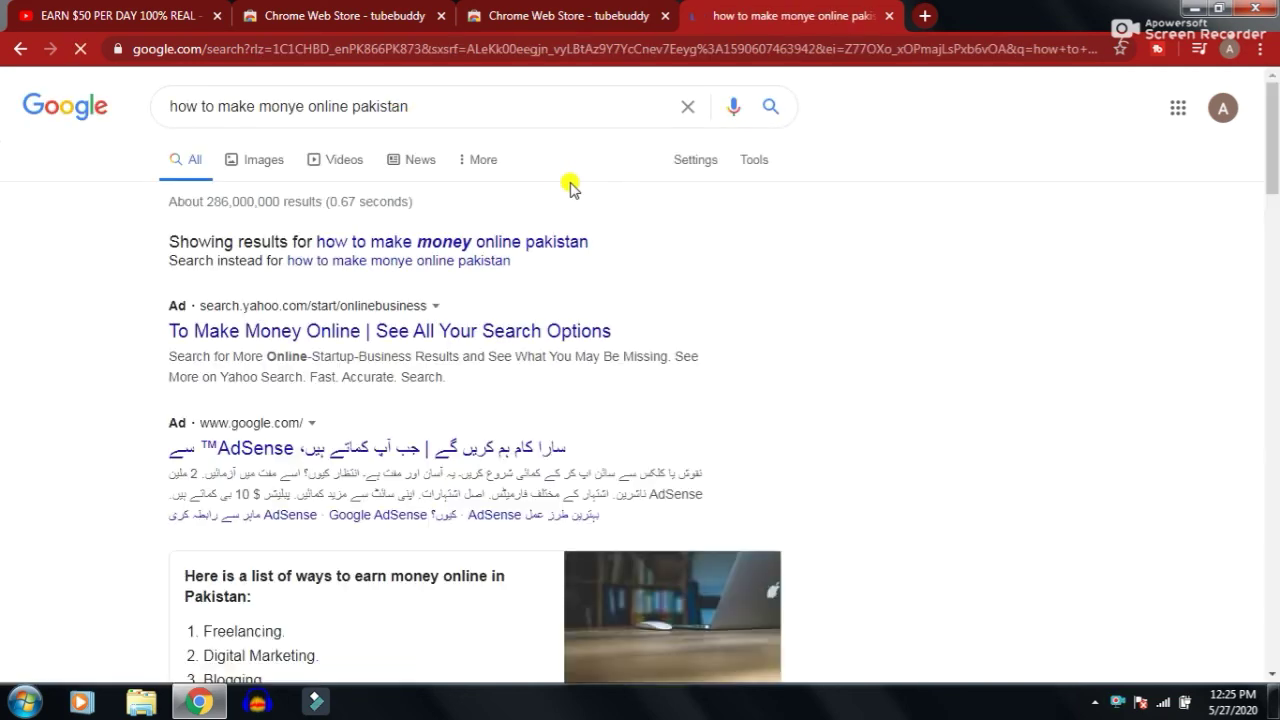
{"action": "scroll", "coordinate": [570, 189], "scroll_direction": "down", "scroll_amount": 20}
{"action": "scroll", "coordinate": [570, 189], "scroll_direction": "down", "scroll_amount": 1}
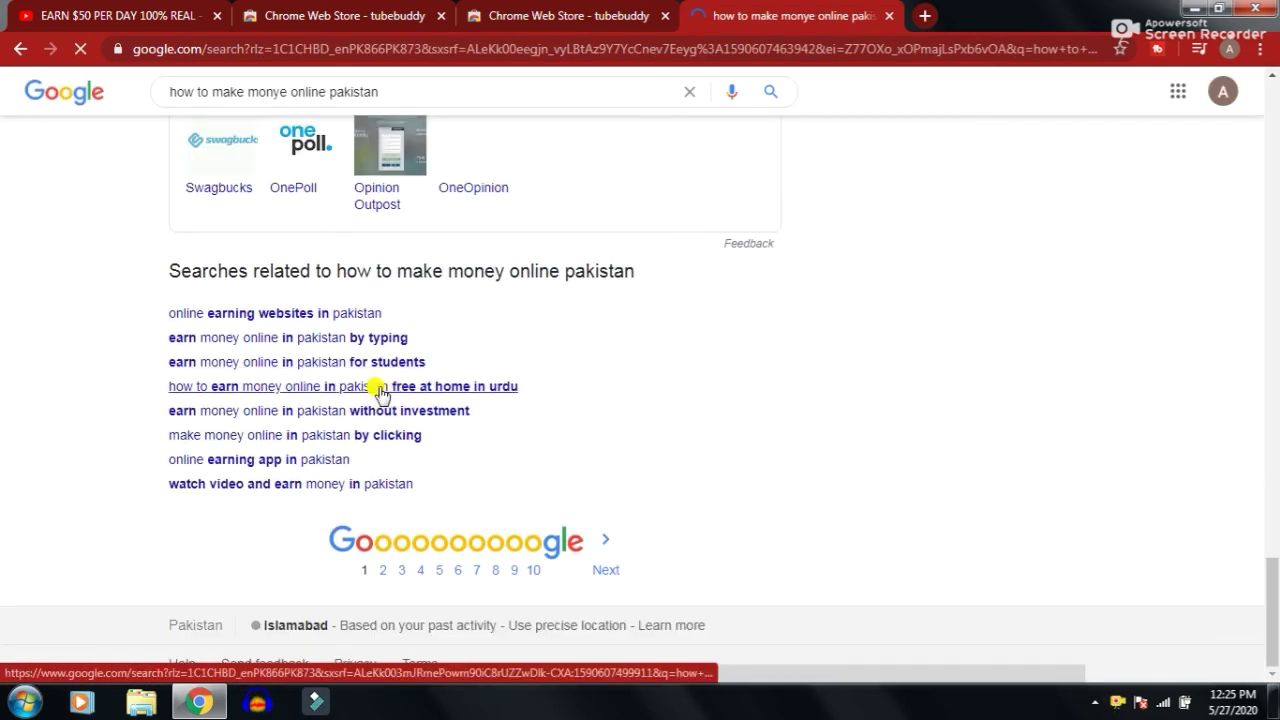
{"action": "left_click", "coordinate": [408, 313]}
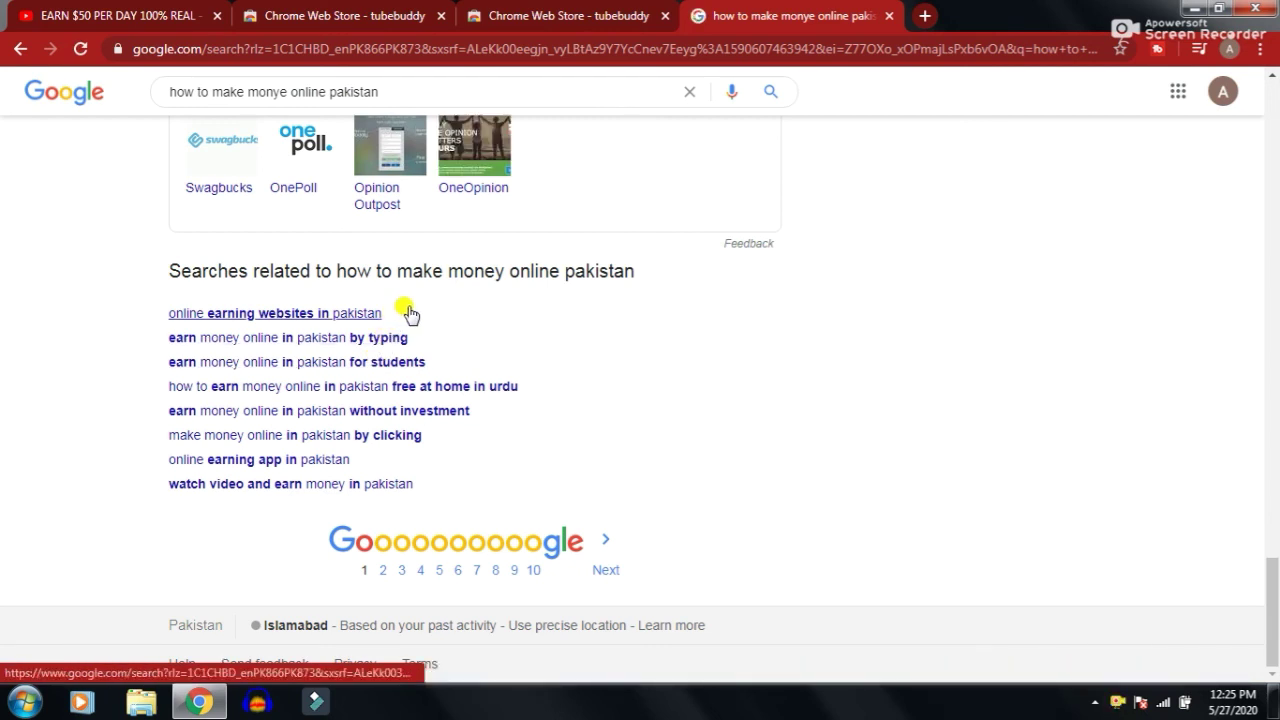